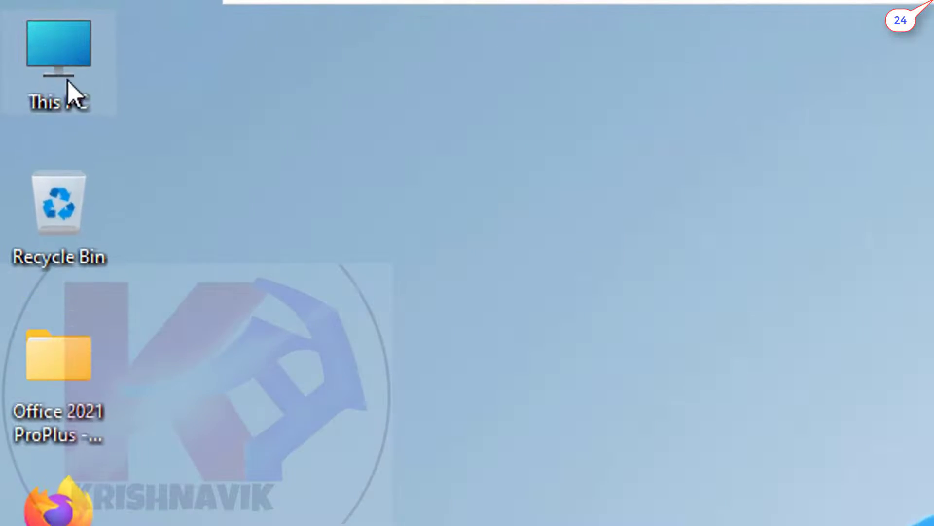
Open Computer Management from This PC and view Disk Management, showing the unallocated 199.98 GB Disk 1
right_click(22, 31)
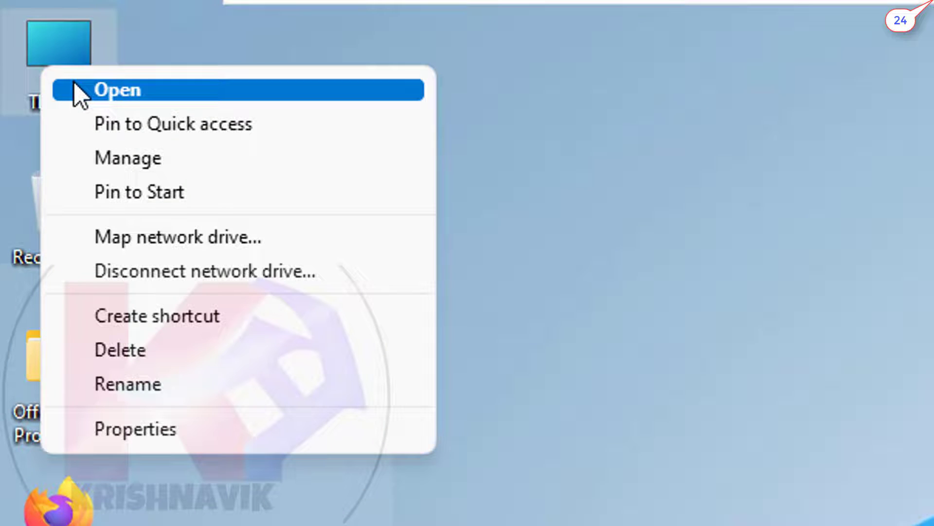
click(202, 155)
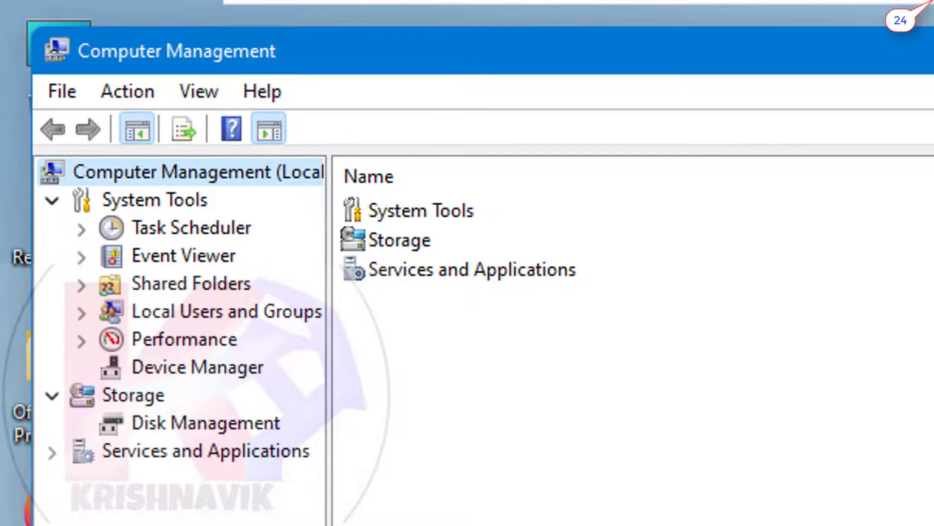
click(175, 419)
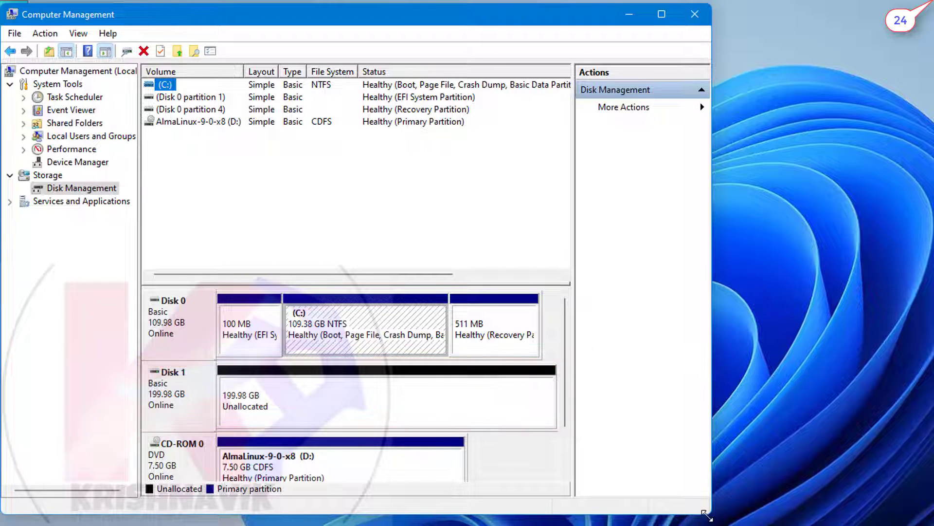
drag(710, 514, 739, 525)
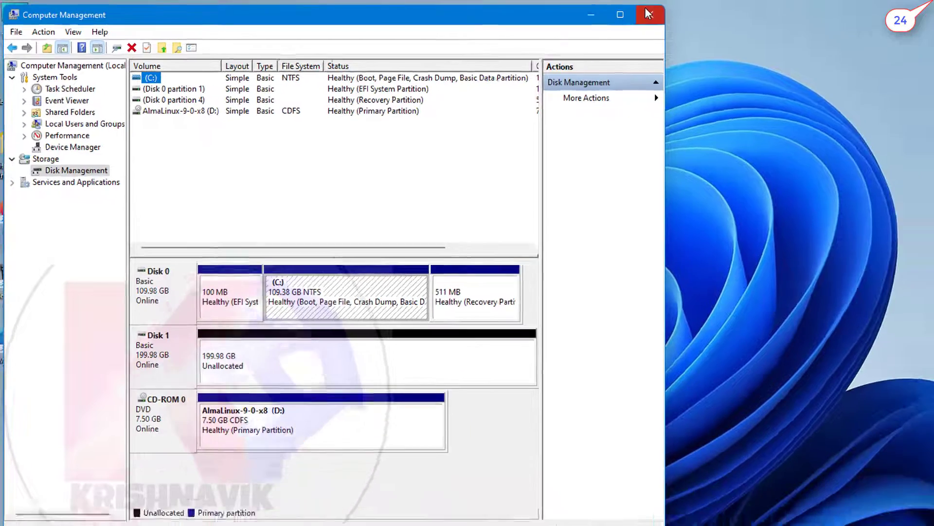
Close Computer Management and restart Windows from the Start menu's power options
click(647, 13)
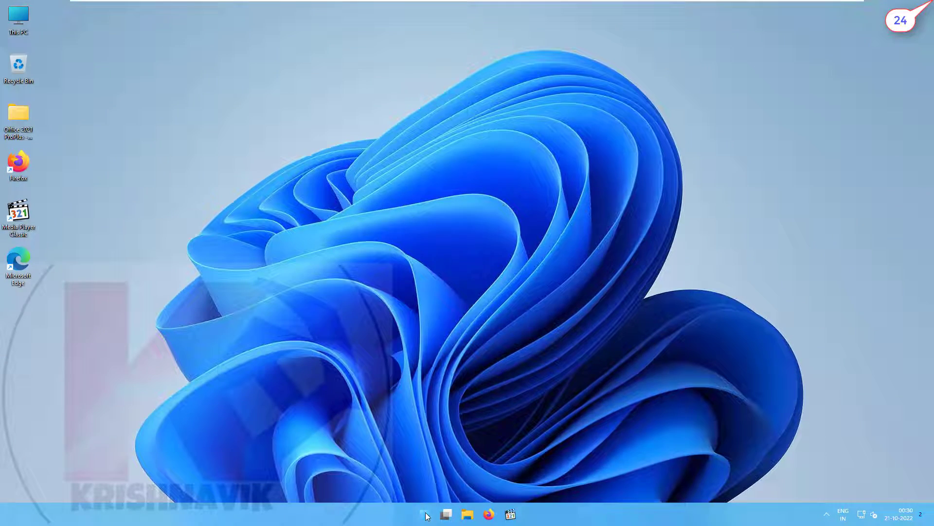
click(425, 514)
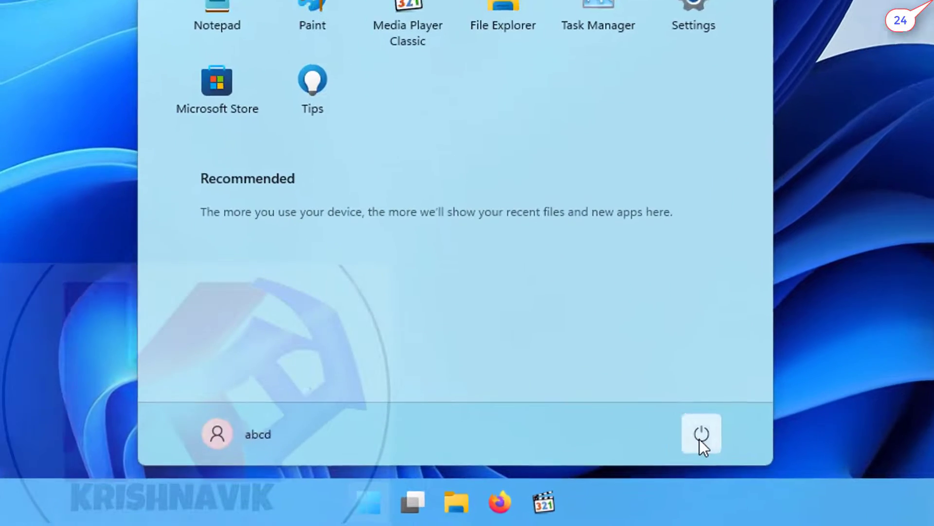
click(587, 482)
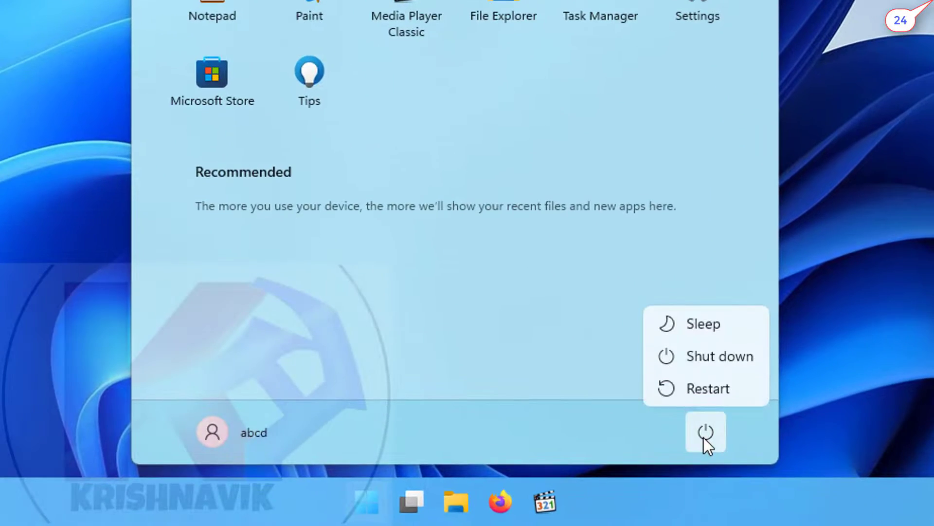
click(740, 388)
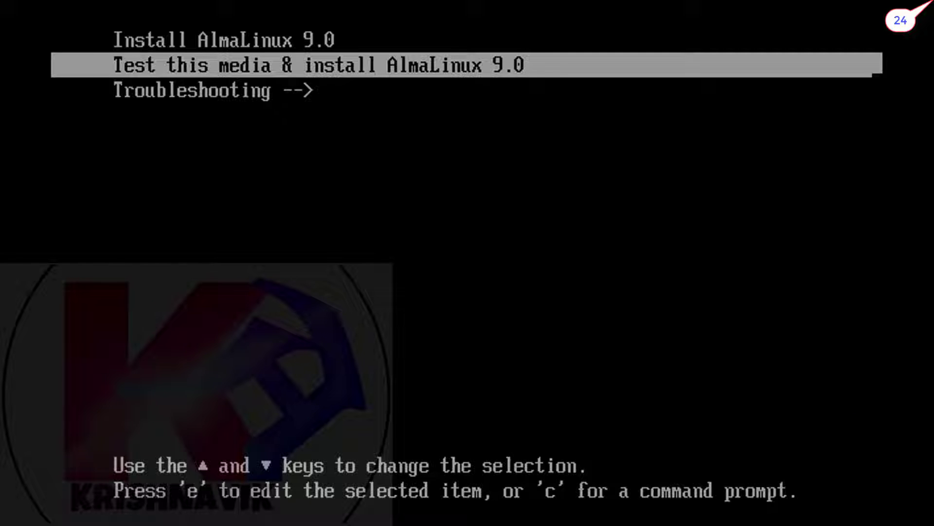
Boot the Install AlmaLinux 9.0 entry and choose English (India) as the installer language
key(Up)
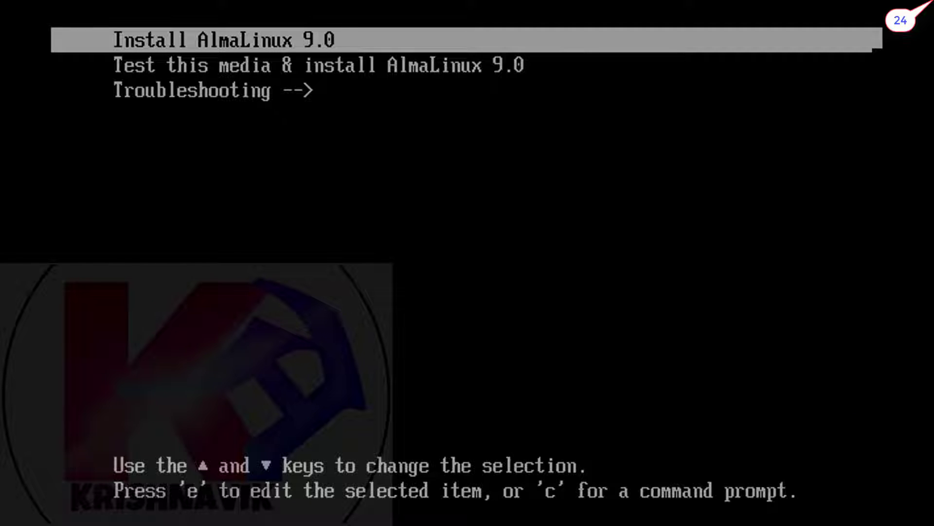
key(Return)
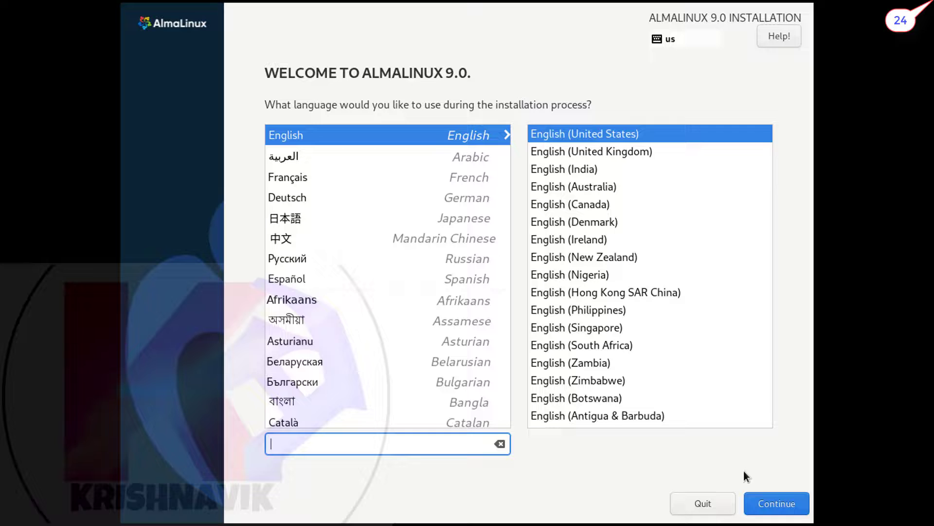
click(576, 168)
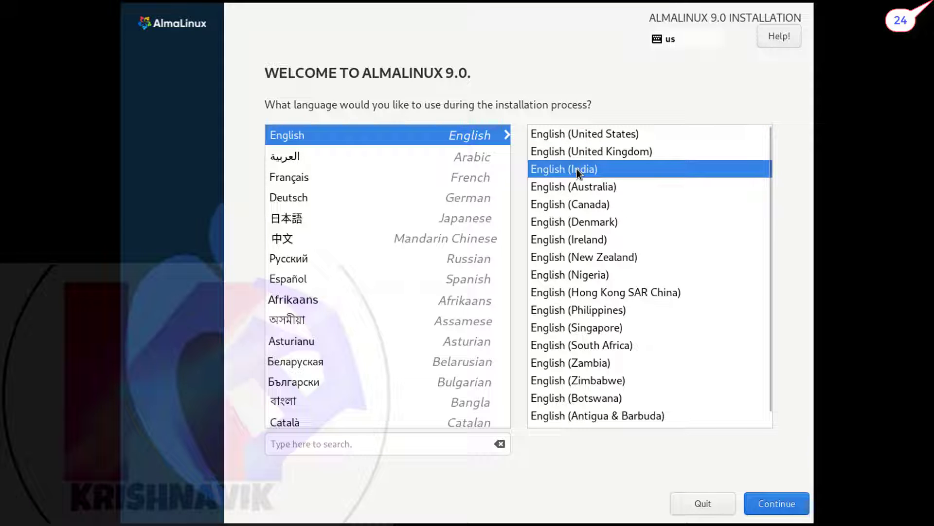
click(776, 502)
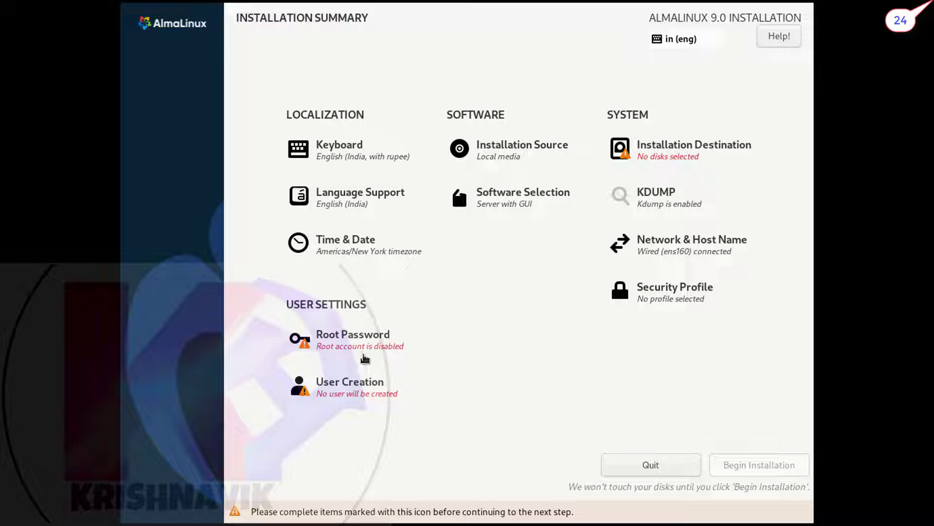
Create an administrator user with a name and password, accepting the weak-password warning
click(365, 391)
text(avi)
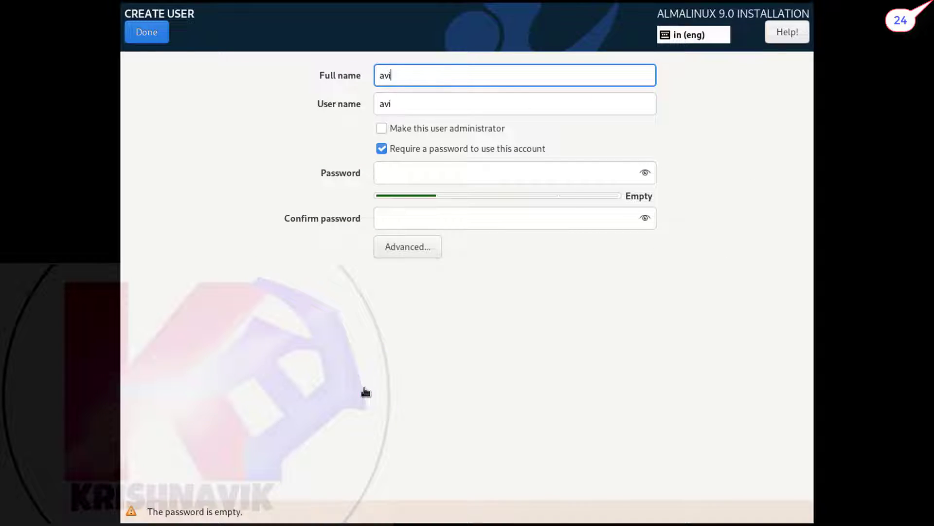
click(381, 127)
key(Tab)
key(Tab)
key(Tab)
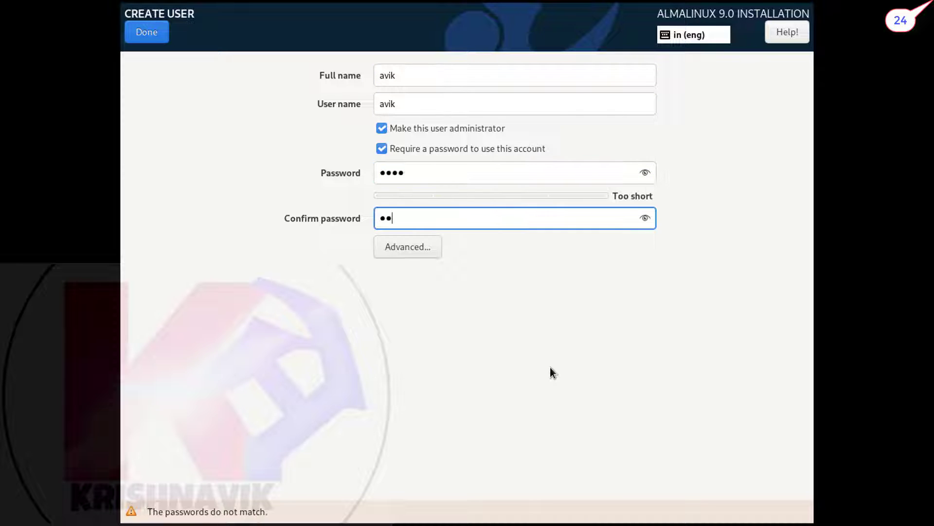
click(153, 32)
click(153, 31)
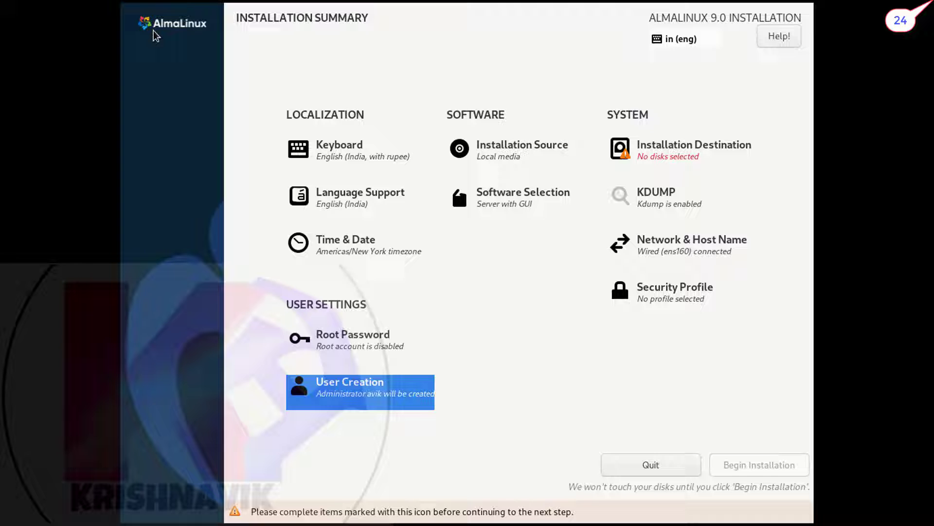
Set the root password and allow root SSH login with password, accepting the weak-password warning
click(365, 347)
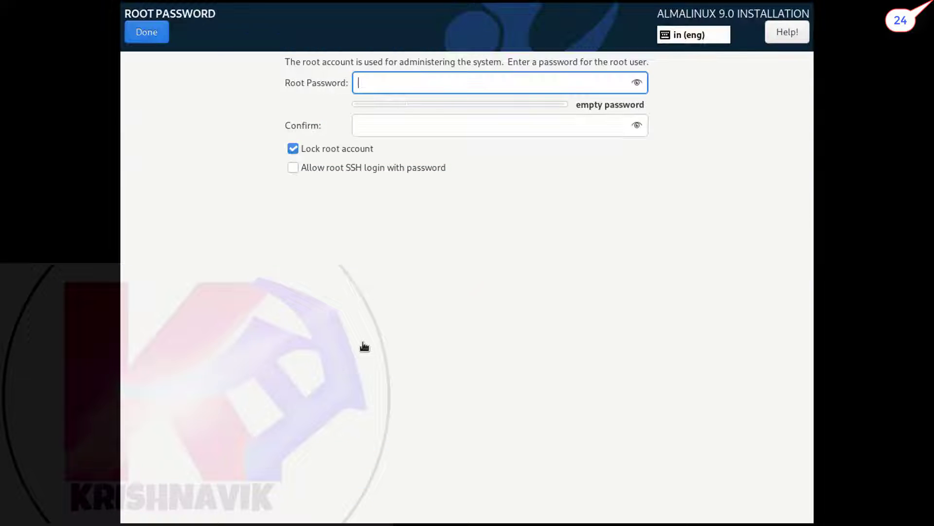
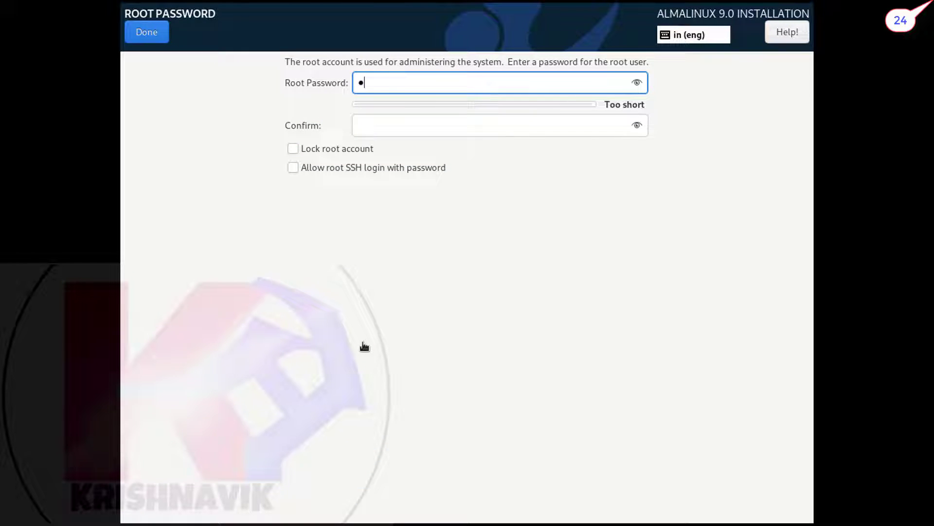
key(Tab)
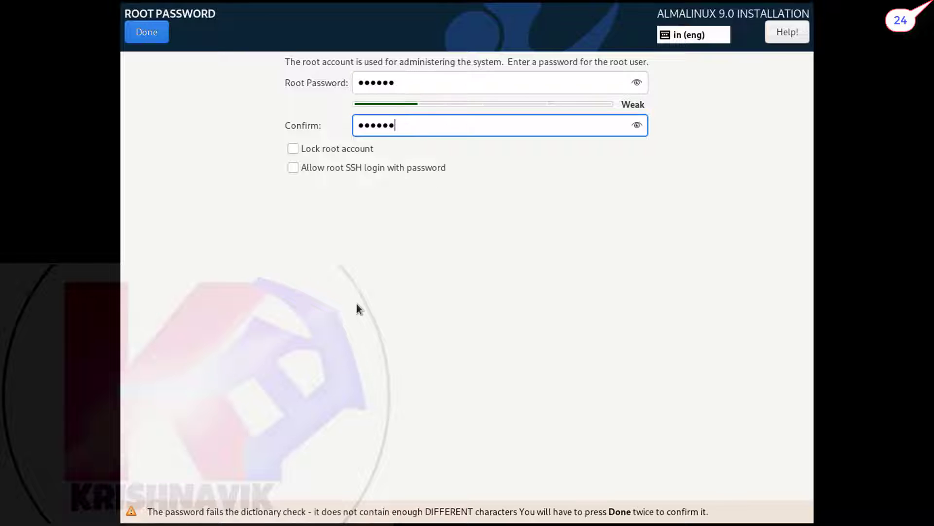
click(292, 167)
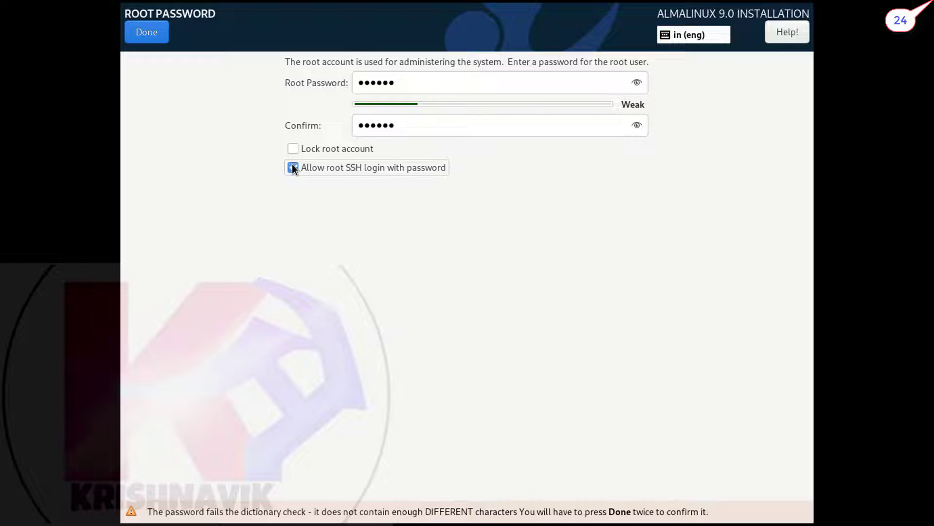
click(153, 38)
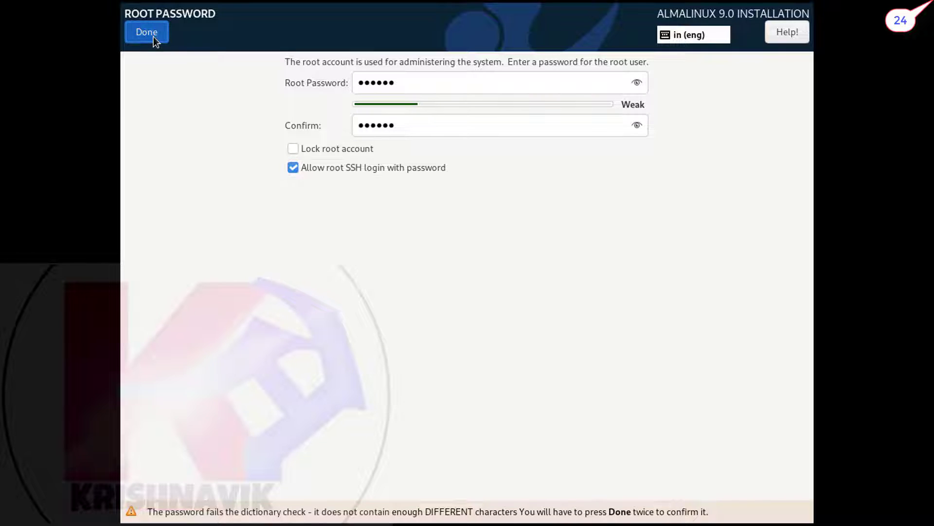
click(144, 28)
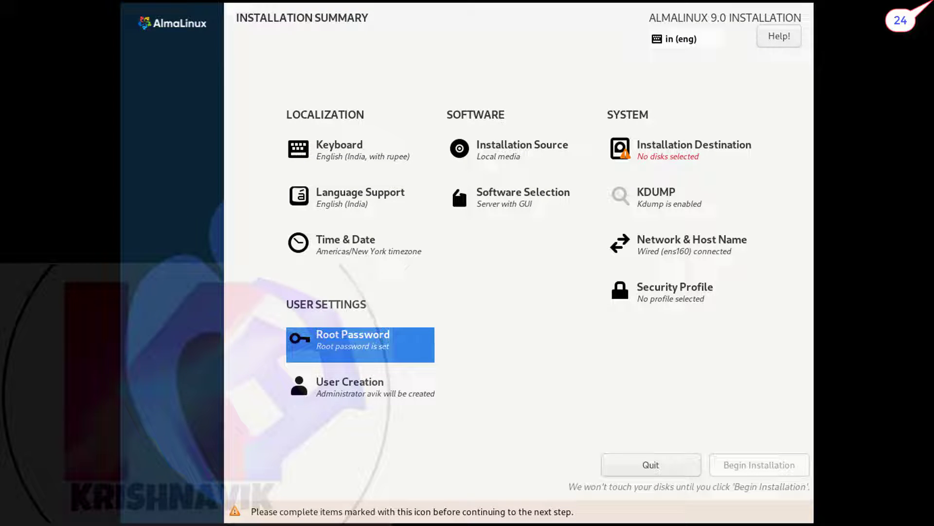
Set the time zone to Asia/Kolkata by selecting India on the Time & Date map
click(312, 251)
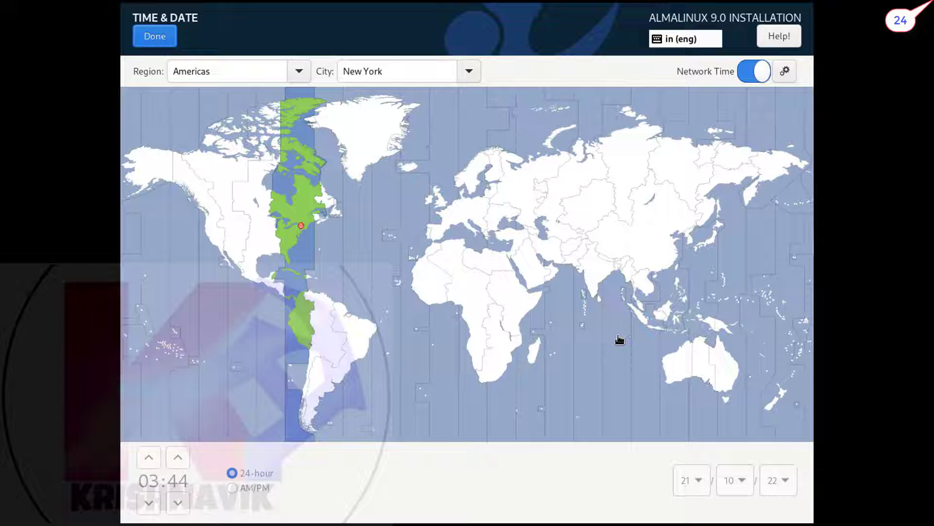
click(591, 274)
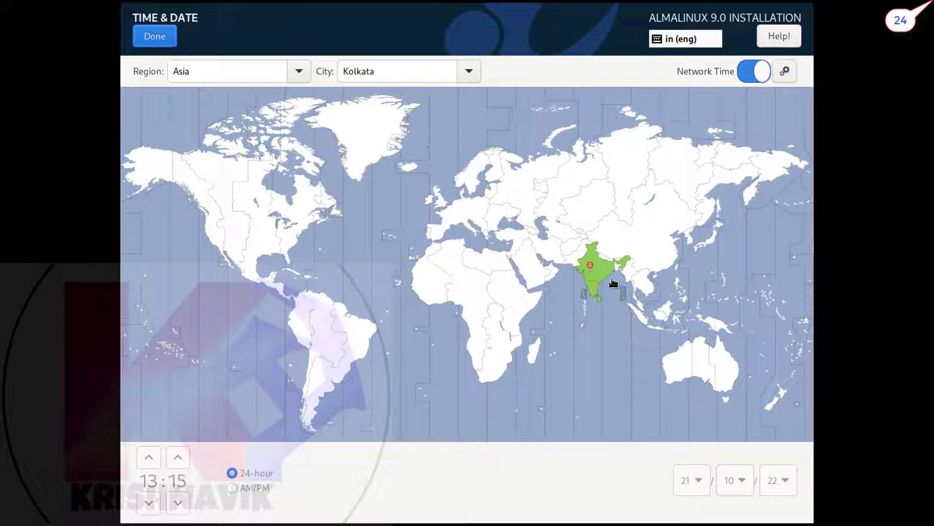
click(165, 38)
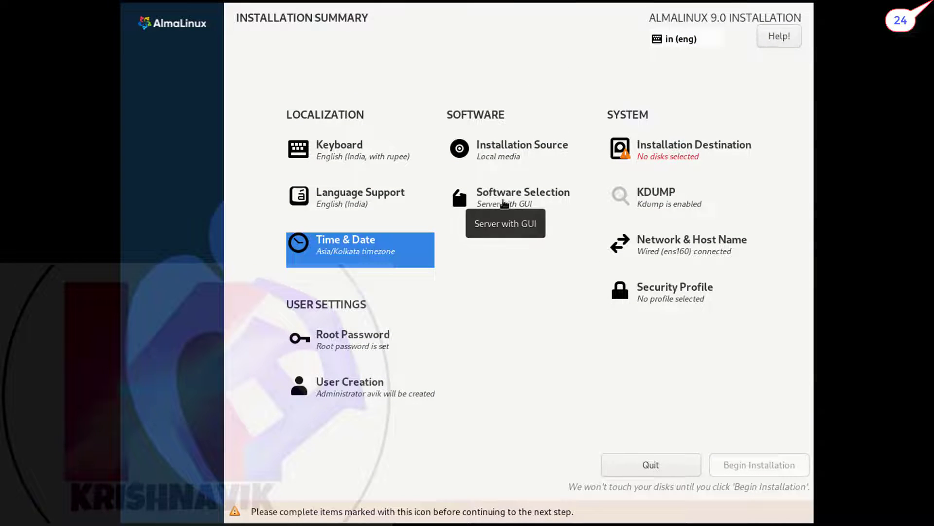
Choose Minimal Install as the base environment in Software Selection
click(505, 204)
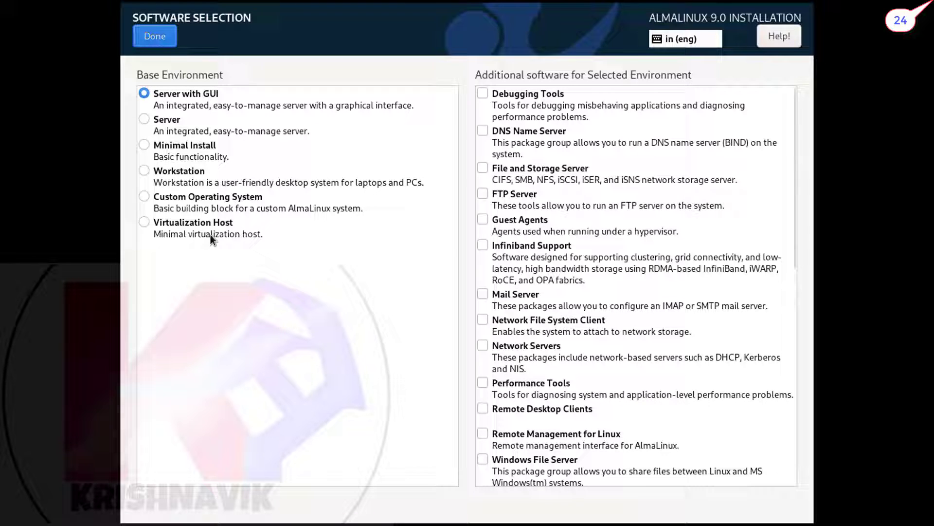
click(142, 145)
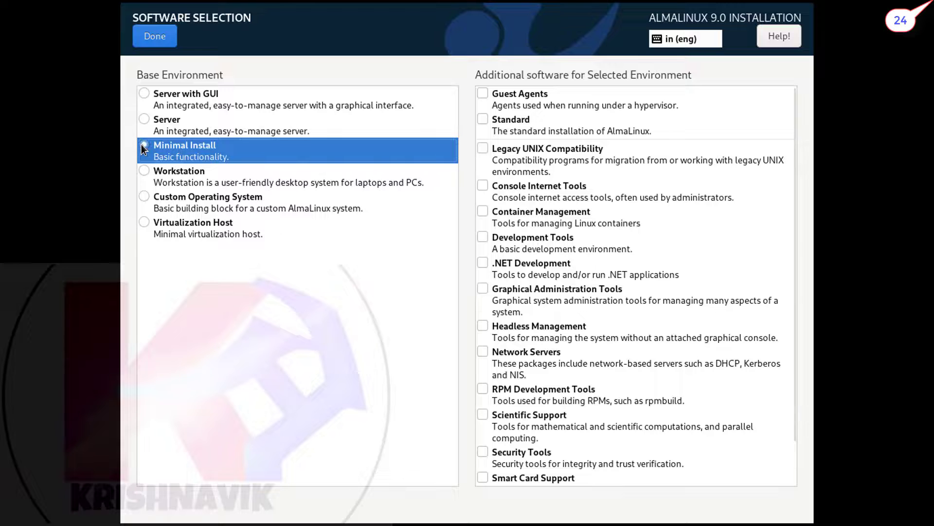
click(158, 32)
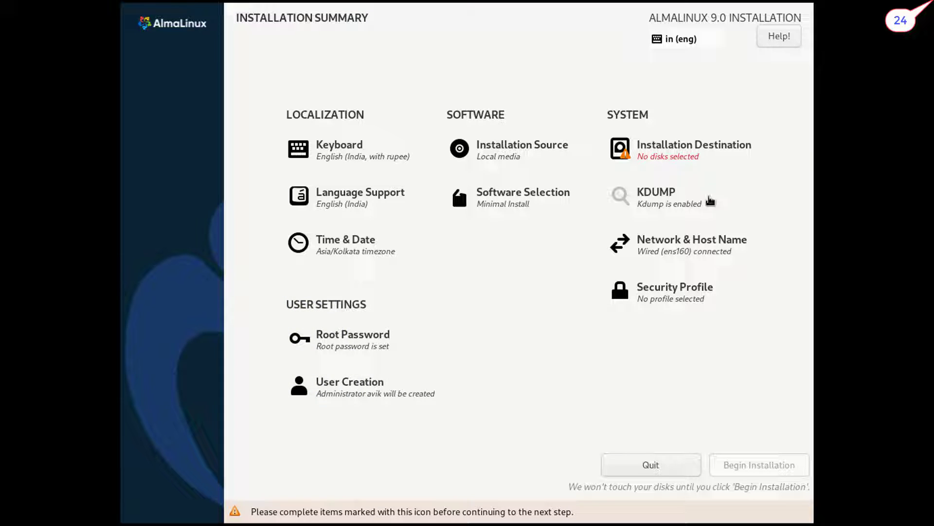
Set and apply the host name server1.example.com
click(725, 252)
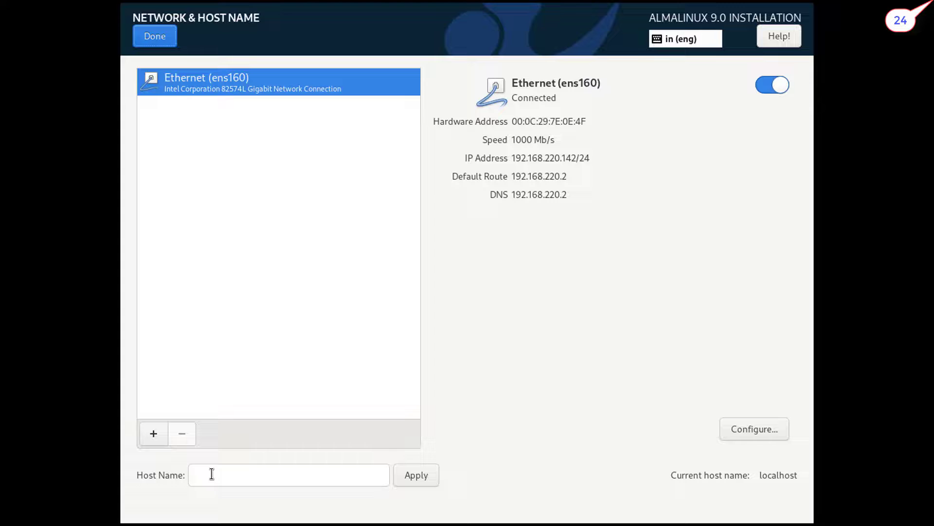
click(212, 474)
text(server1.example.com)
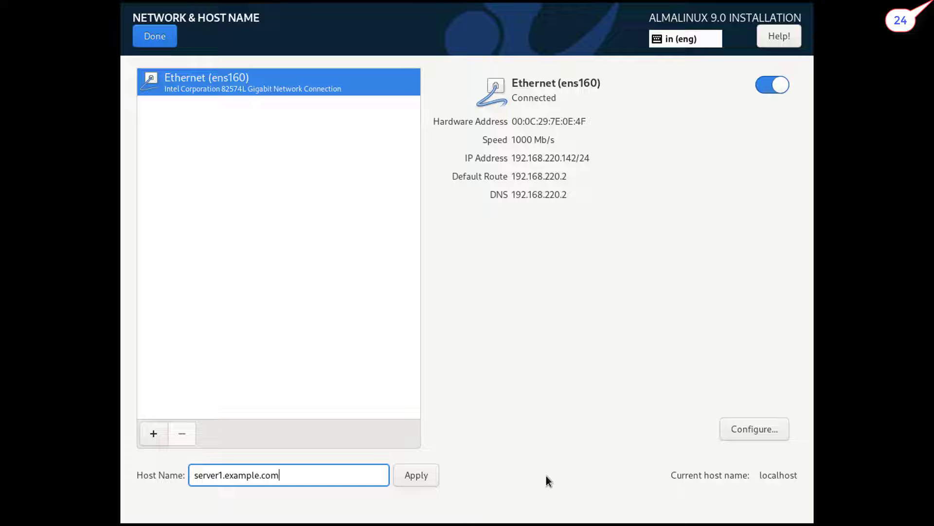
click(413, 478)
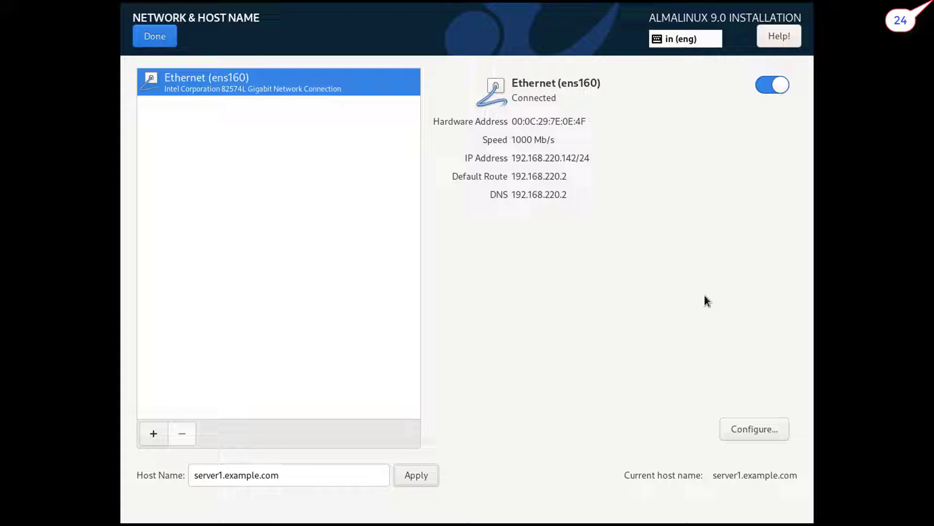
Give ens160 manual IPv4 192.168.122.30/24, gateway 192.168.122.1, DNS 192.168.100.1, and save
click(752, 423)
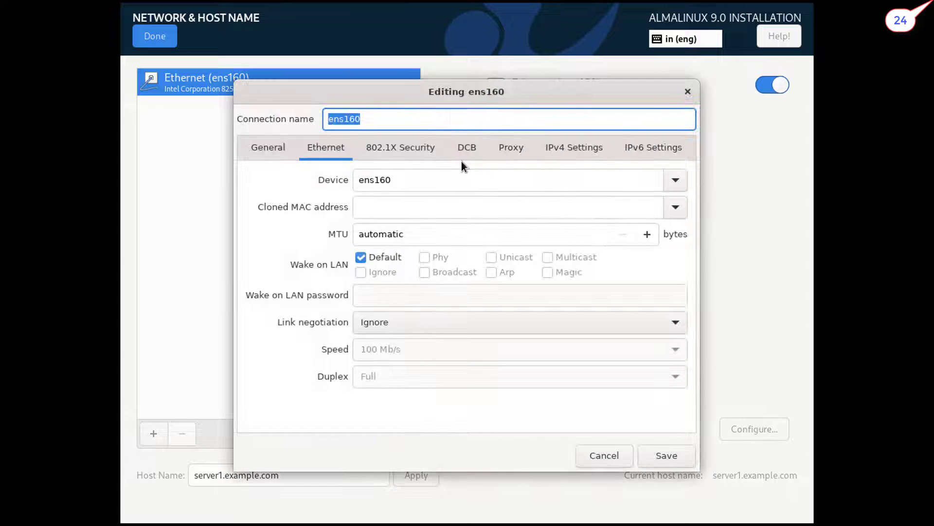
click(582, 146)
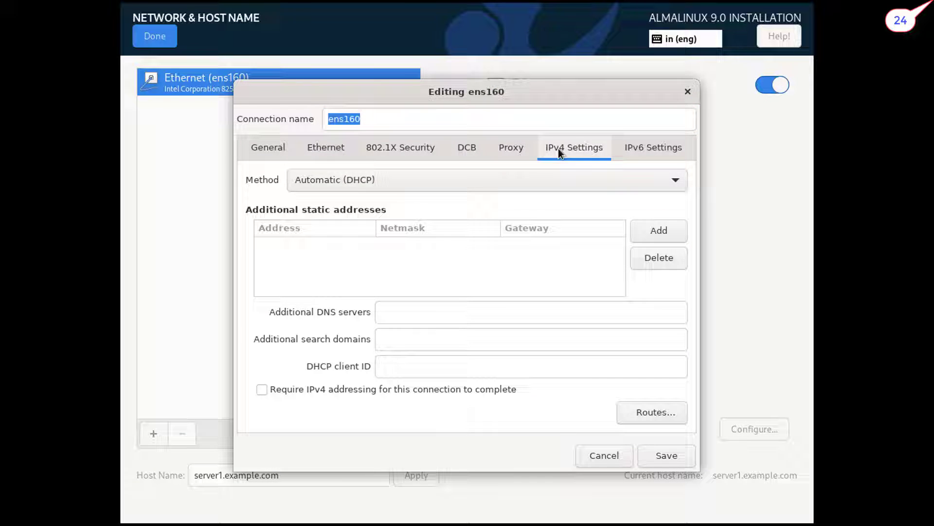
click(362, 179)
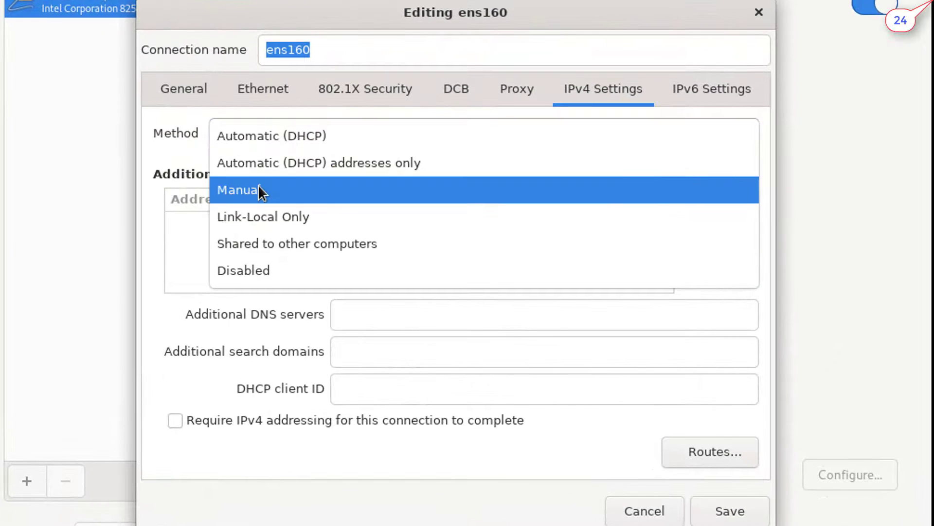
click(320, 221)
click(754, 211)
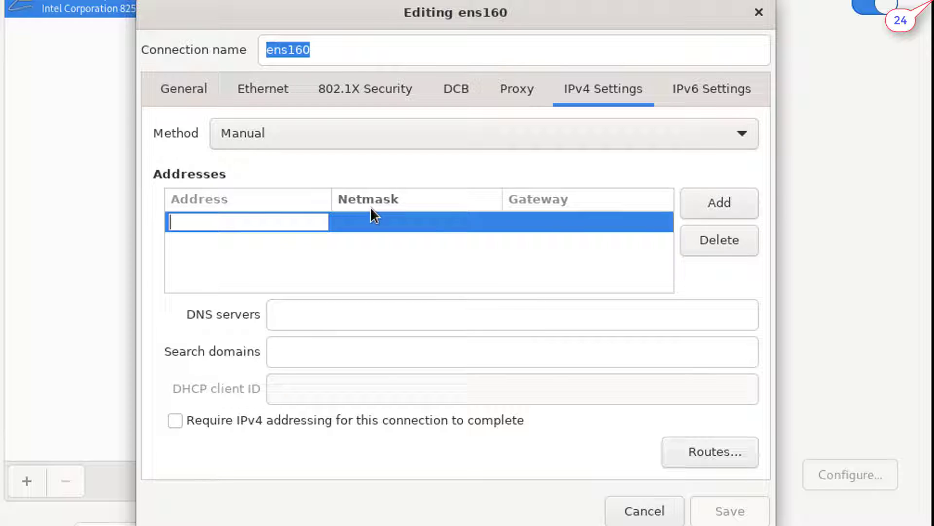
text(192.16)
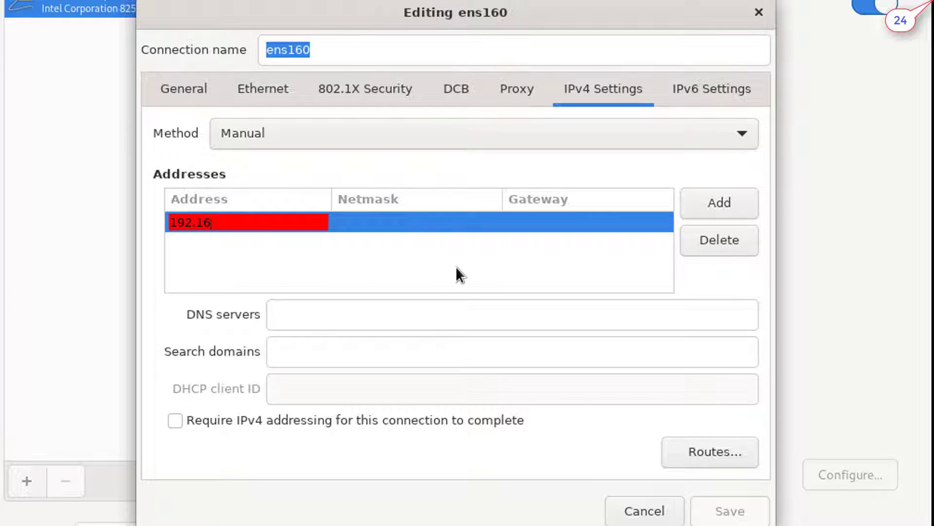
text(8.122.30)
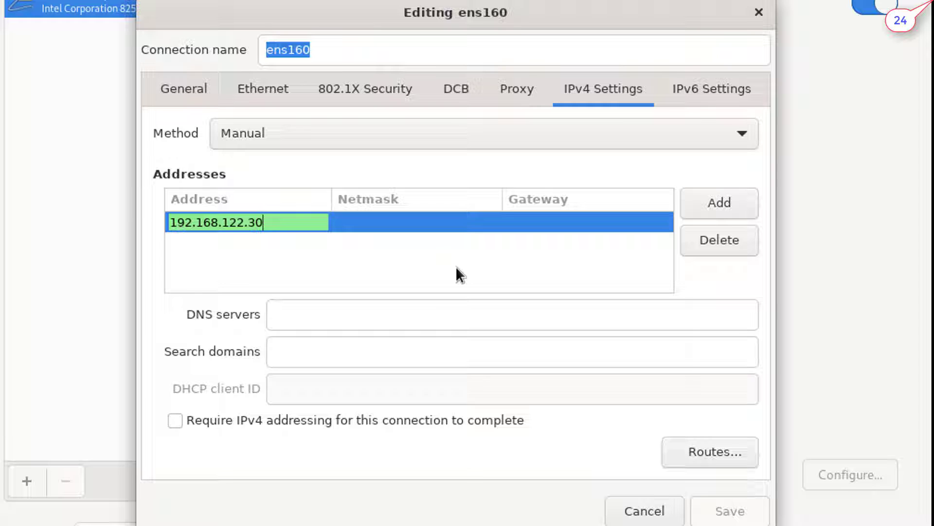
key(Tab)
key(Tab)
text(192)
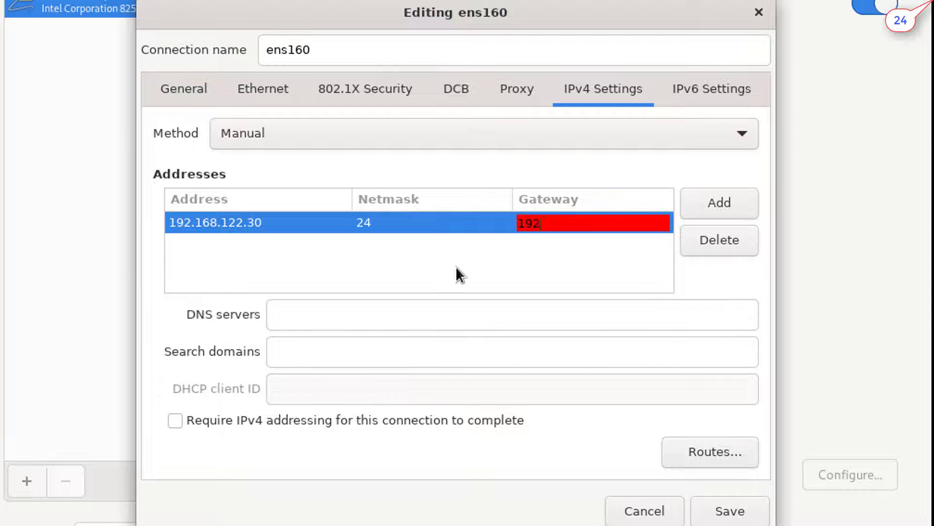
text(.168.122.1)
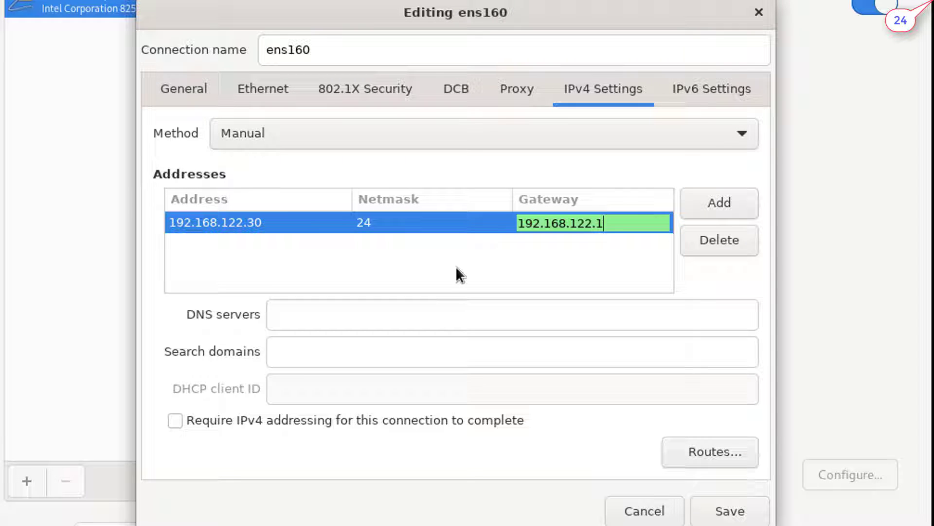
click(426, 316)
text(1)
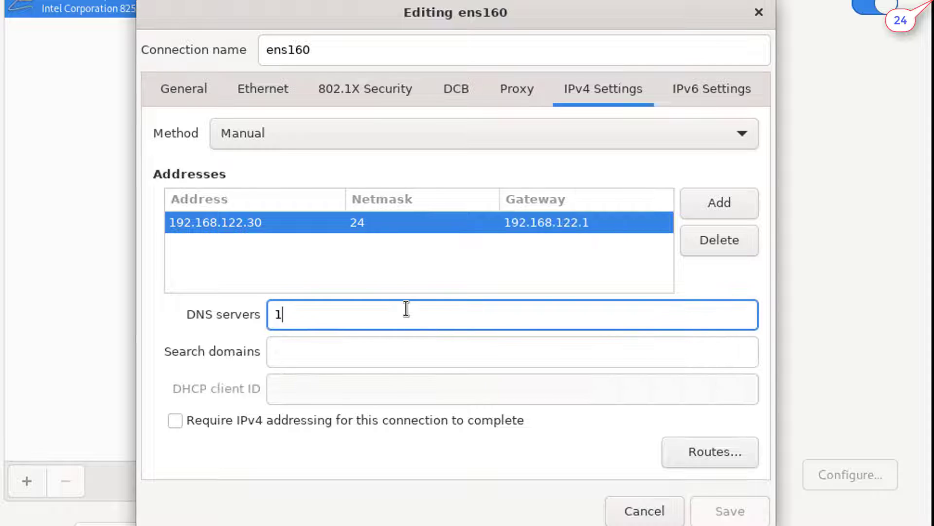
text(92.1)
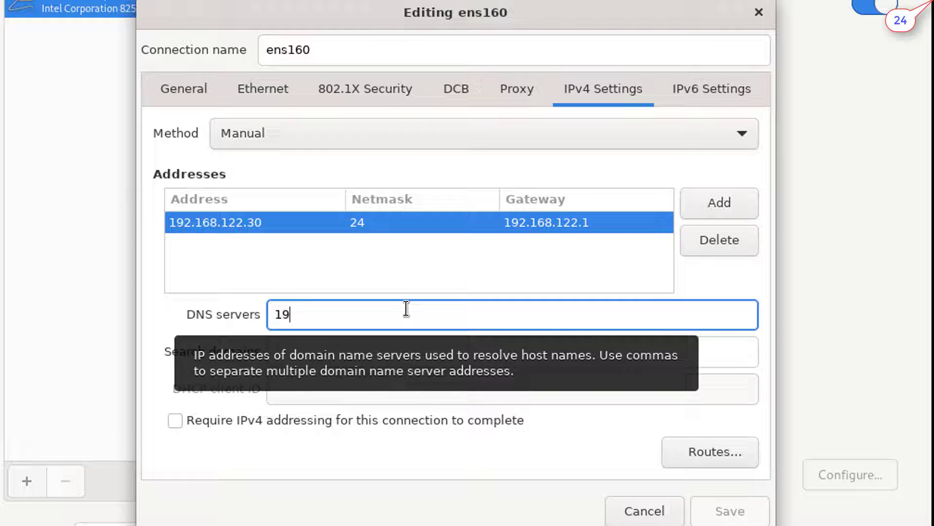
text(68.100.1)
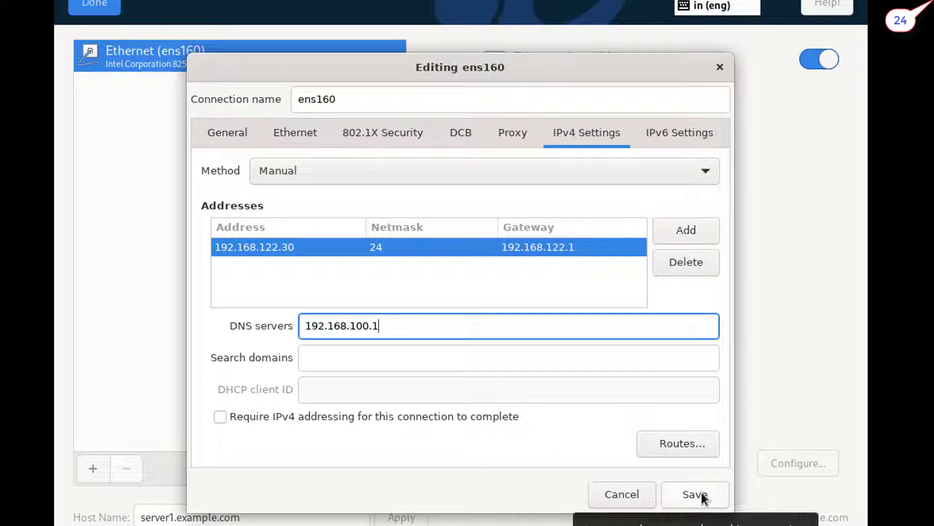
click(732, 510)
Select the 200 GiB nvme0n2 disk as install target with Custom storage configuration
click(125, 33)
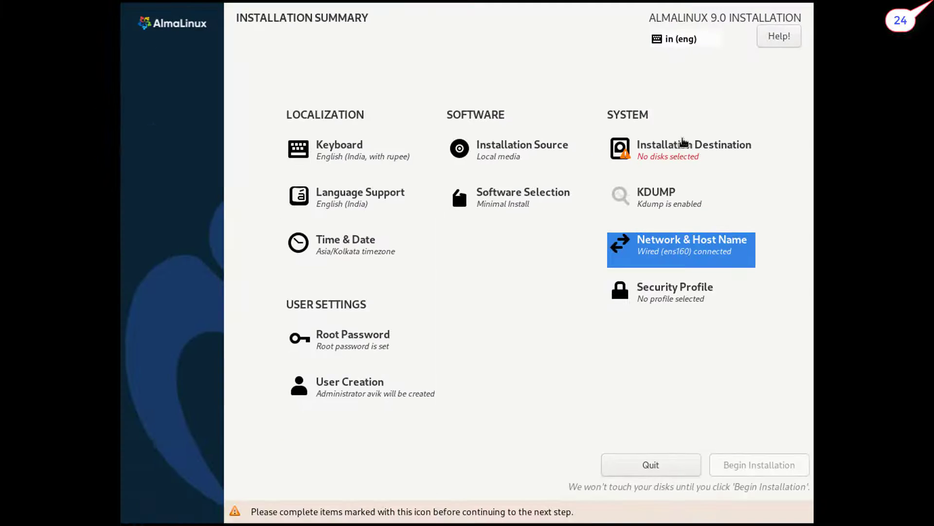
click(672, 148)
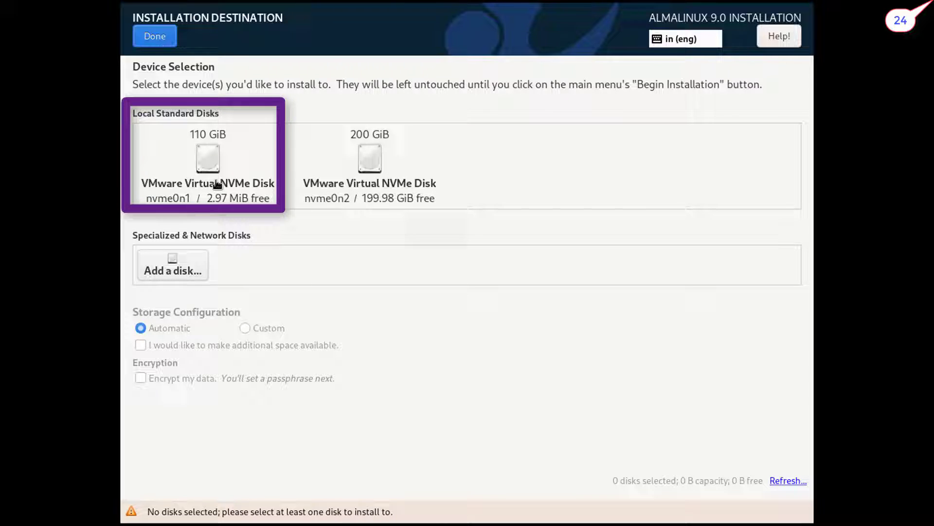
click(369, 185)
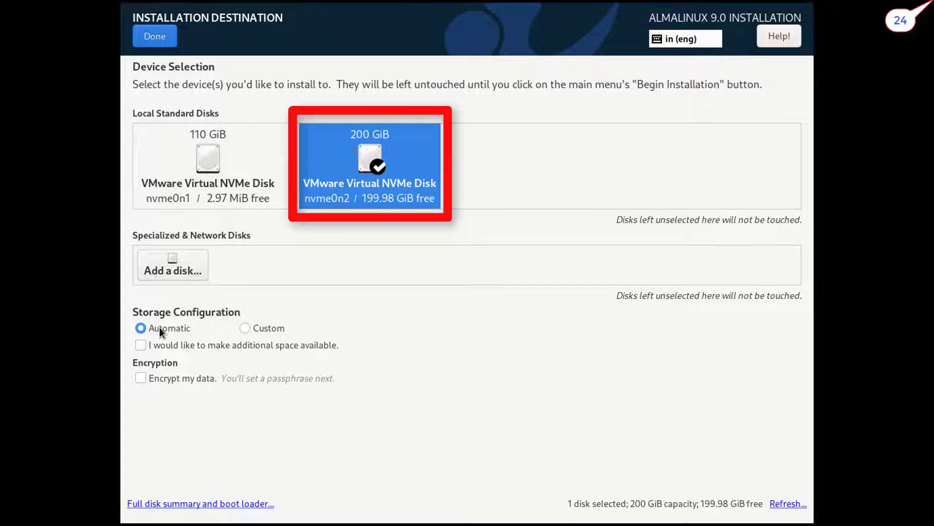
click(246, 328)
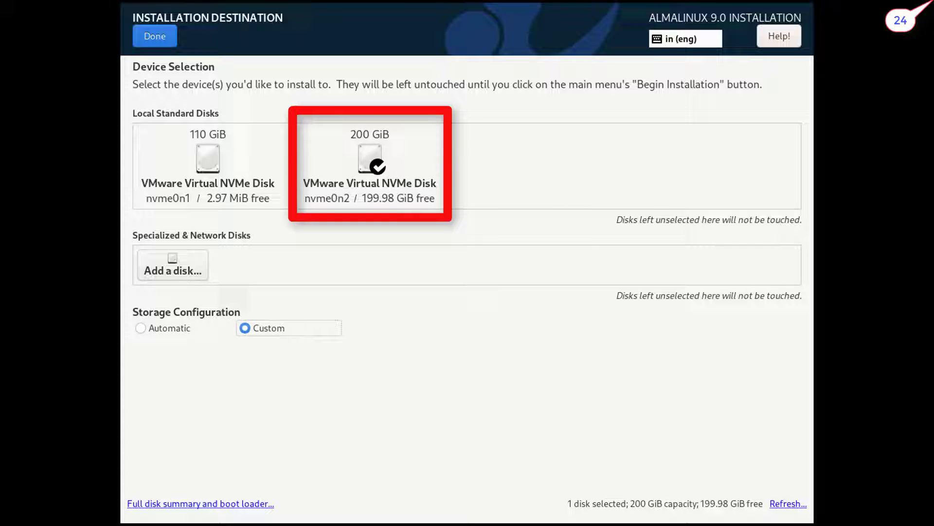
Delete the old nvme0n2p1 partition along with file systems used only by Unknown
click(156, 41)
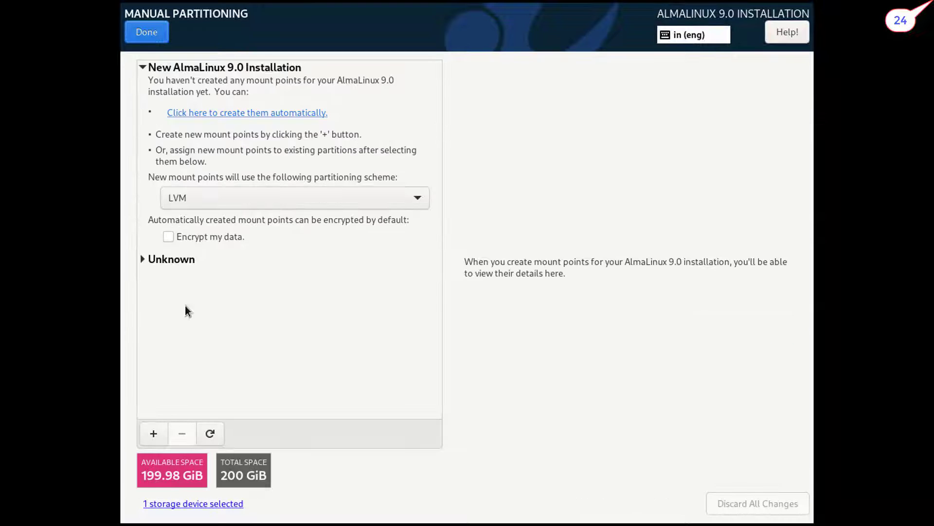
click(140, 262)
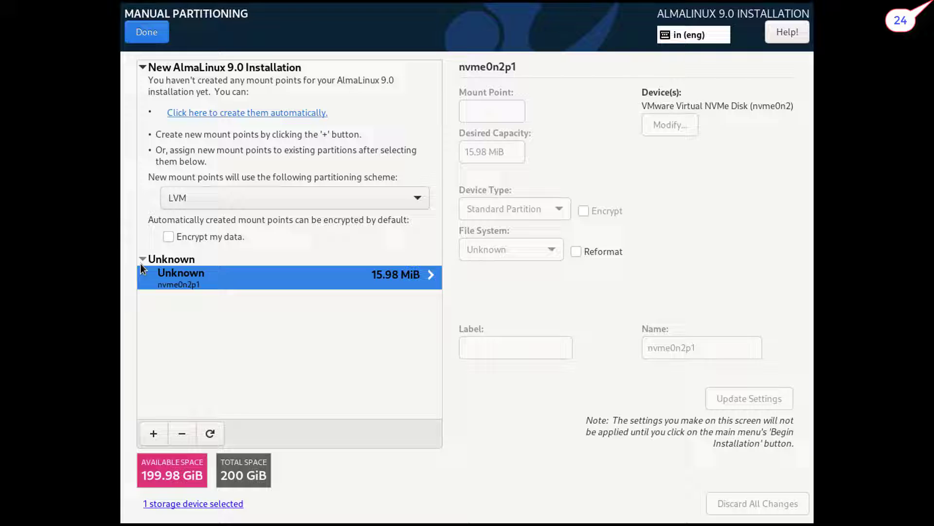
click(183, 433)
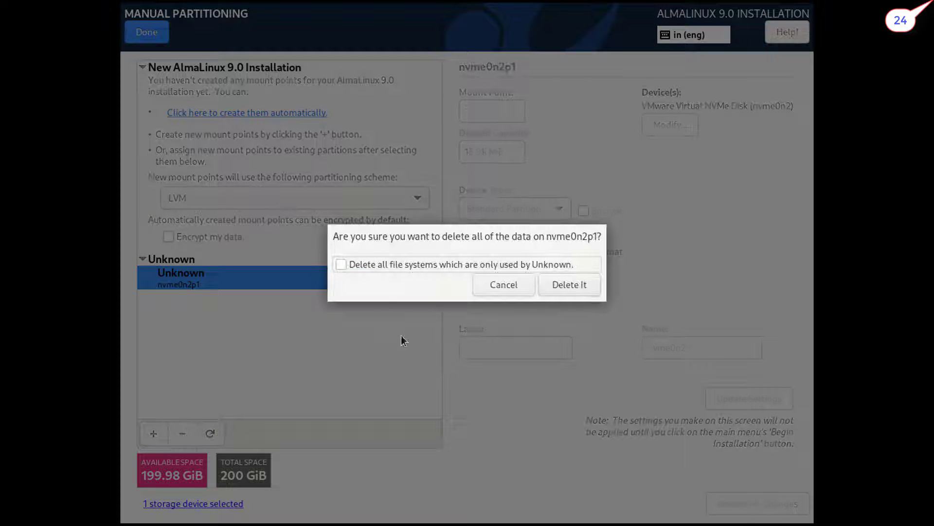
click(375, 268)
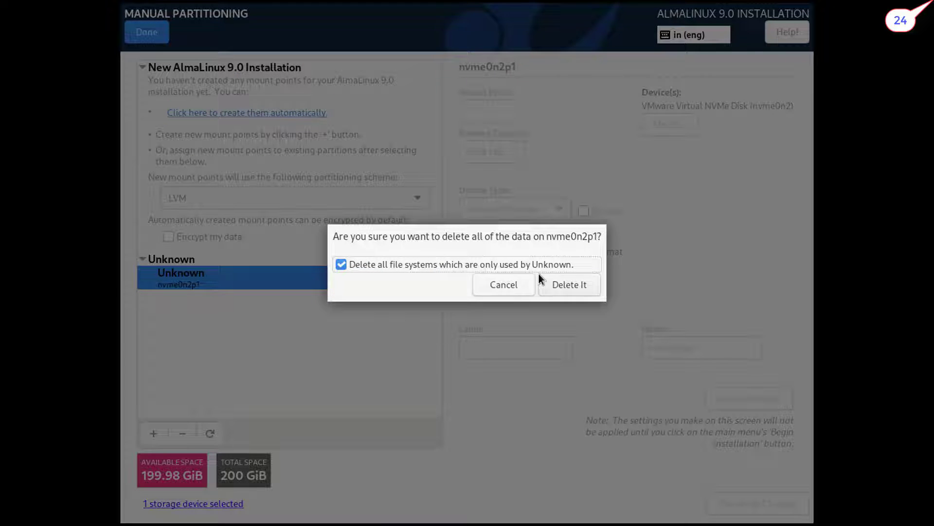
Confirm the deletion and add a 1024 MiB /boot/efi mount point
click(586, 288)
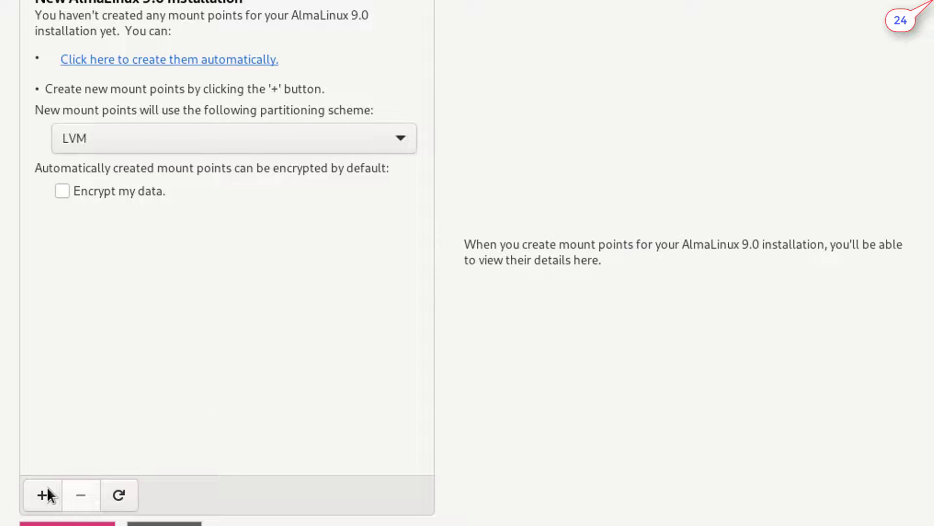
click(152, 433)
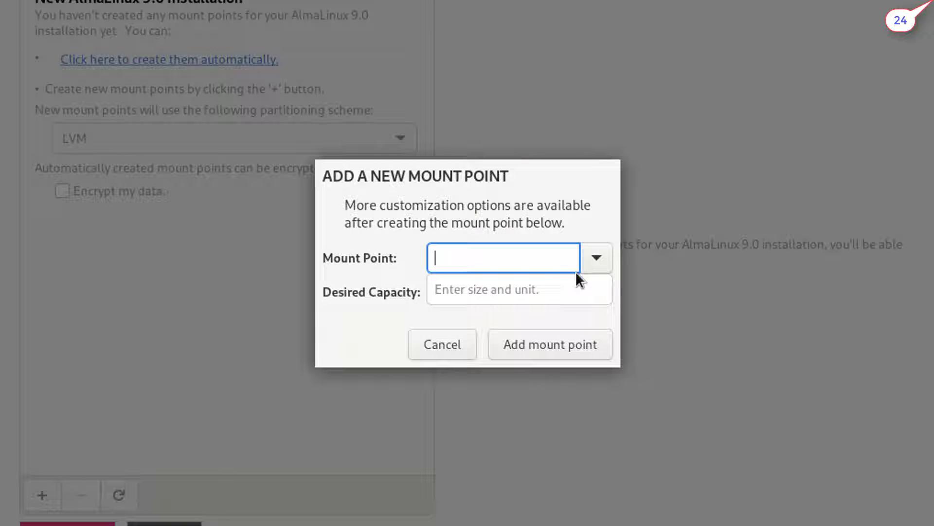
click(597, 257)
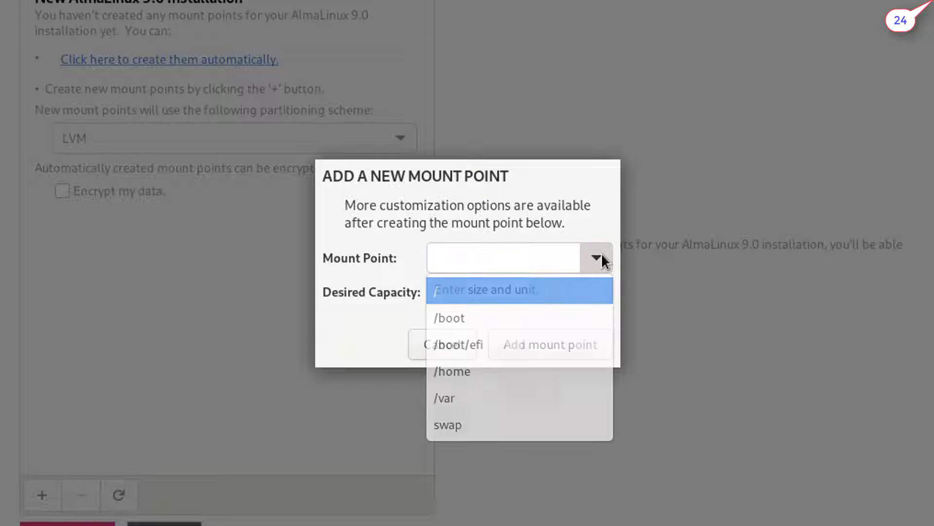
click(524, 336)
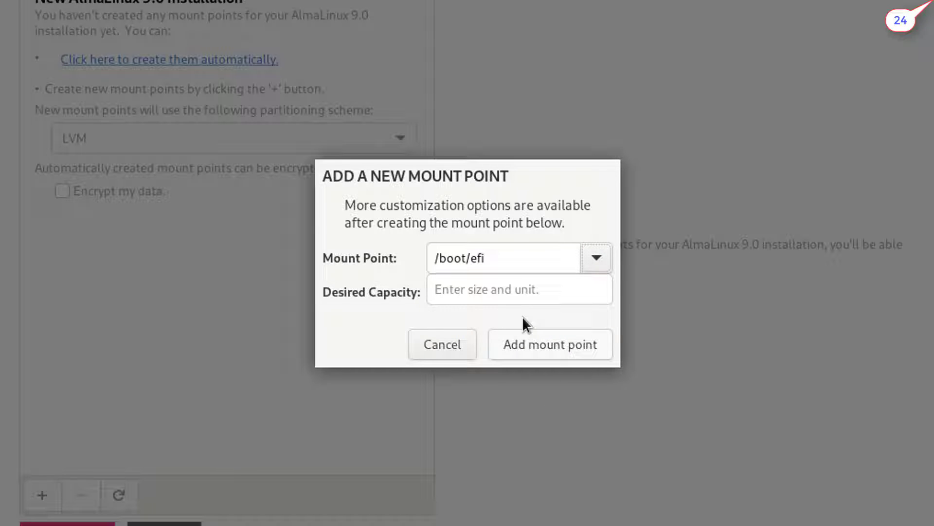
click(523, 291)
text(1024)
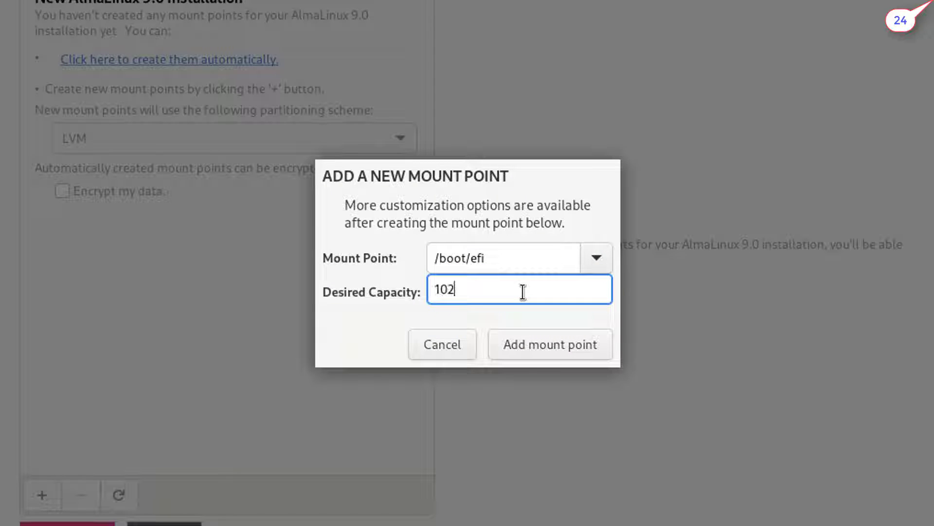
click(555, 340)
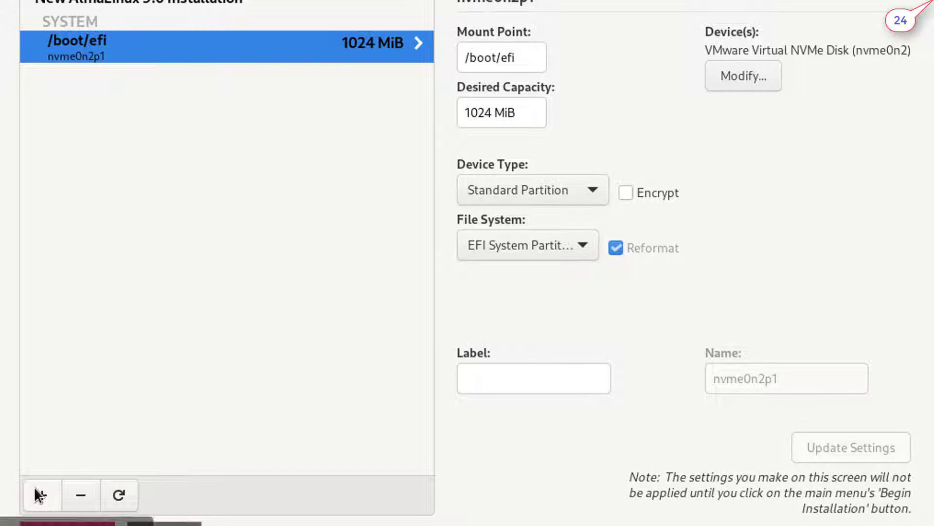
Add a 1024 MiB /boot mount point as a standard xfs partition
click(37, 492)
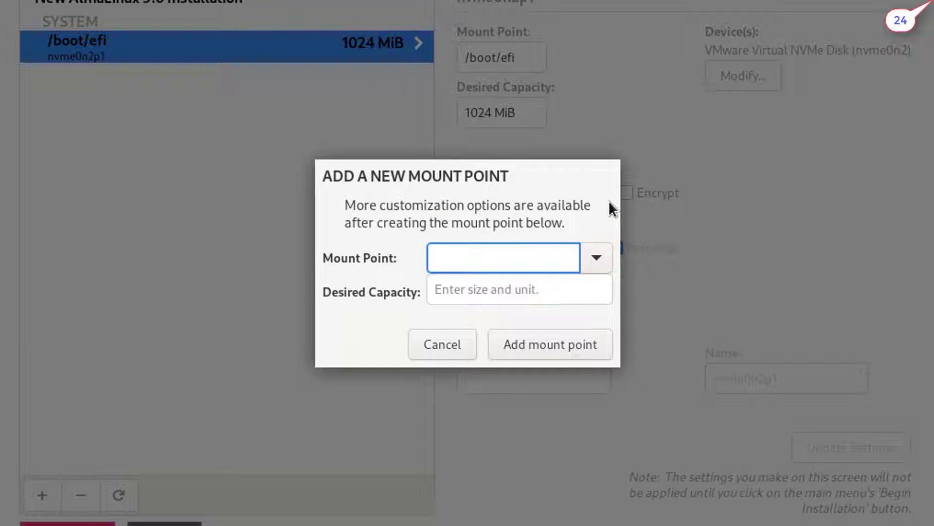
click(606, 249)
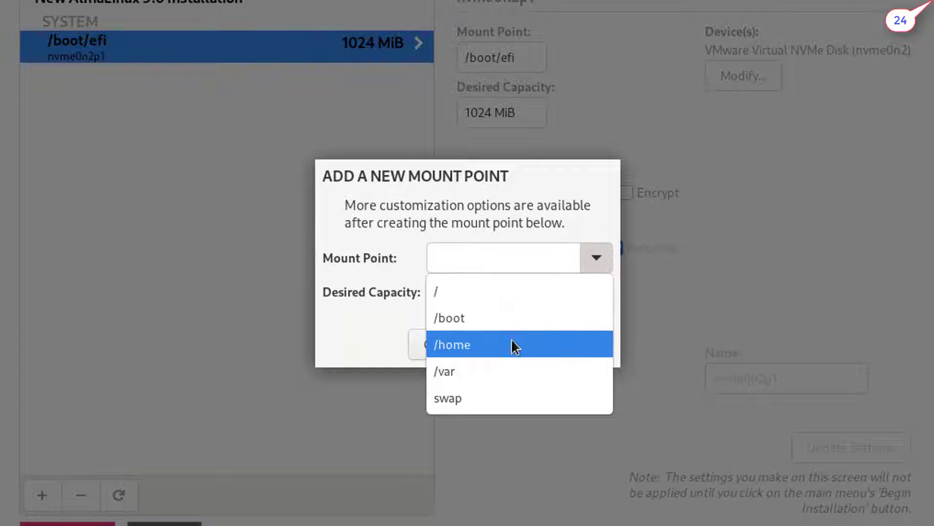
click(516, 320)
click(517, 290)
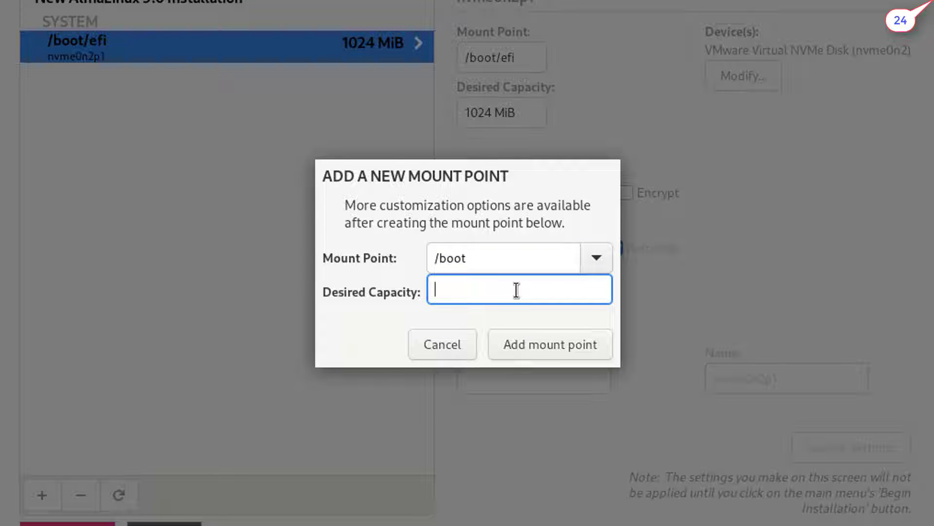
text(1024)
click(552, 342)
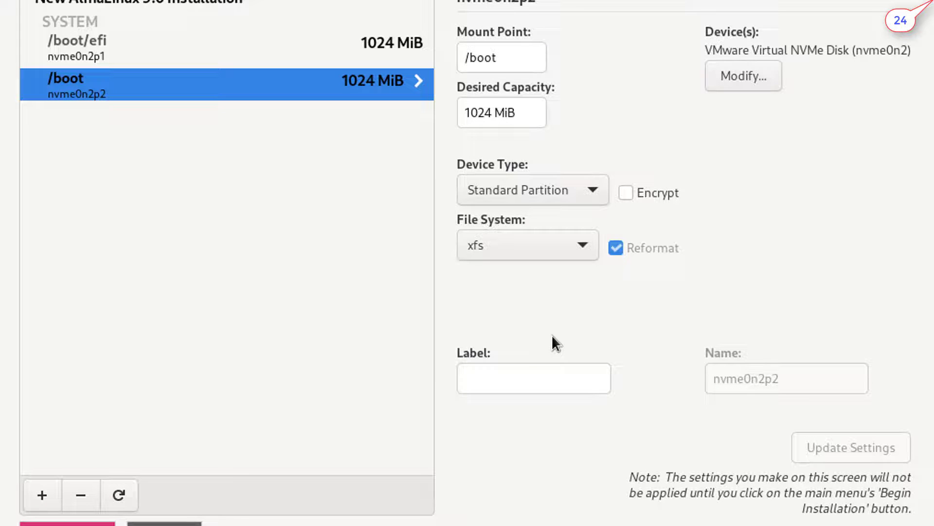
click(41, 494)
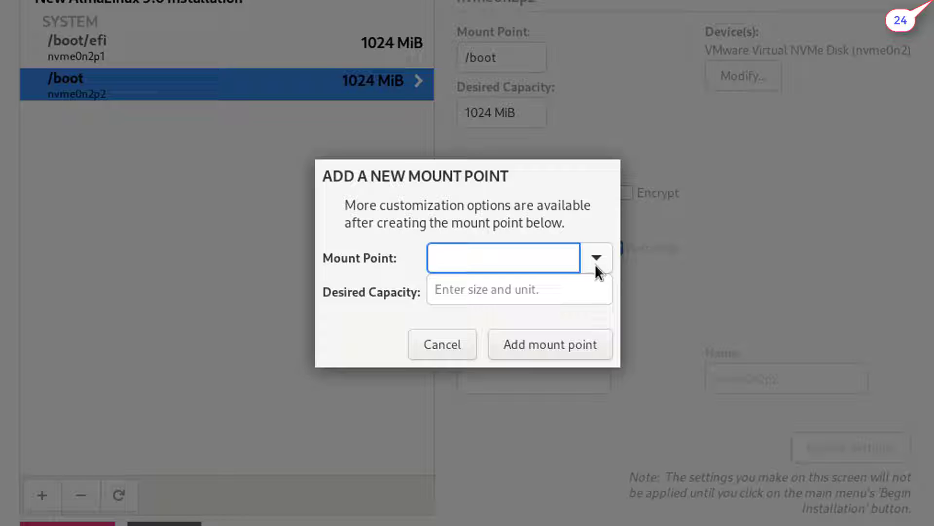
Add a 1024 MiB /home mount point as an LVM xfs volume in almalinux_server1
click(595, 265)
click(564, 316)
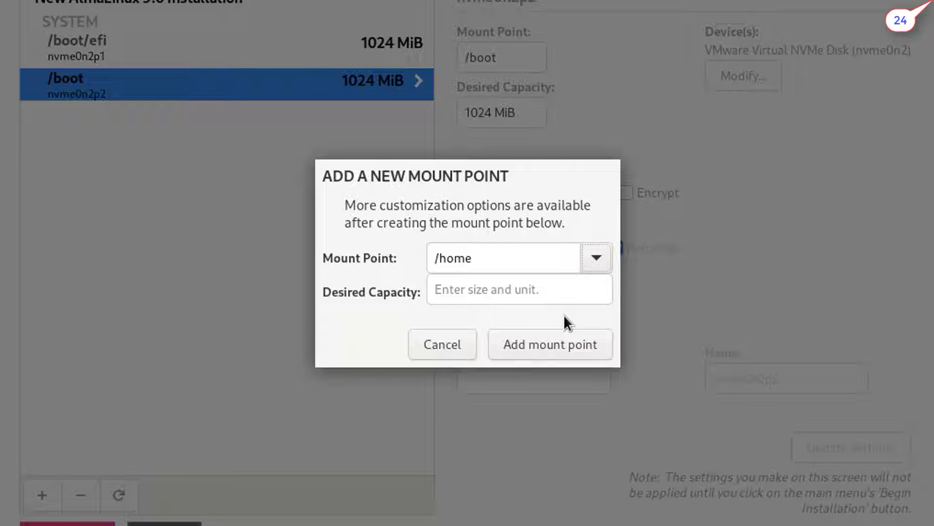
click(501, 292)
text(1024)
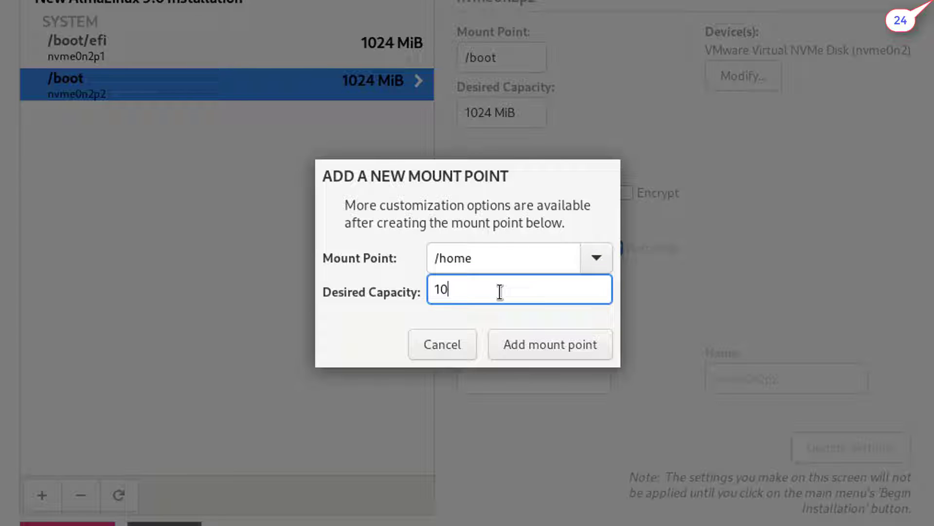
click(555, 349)
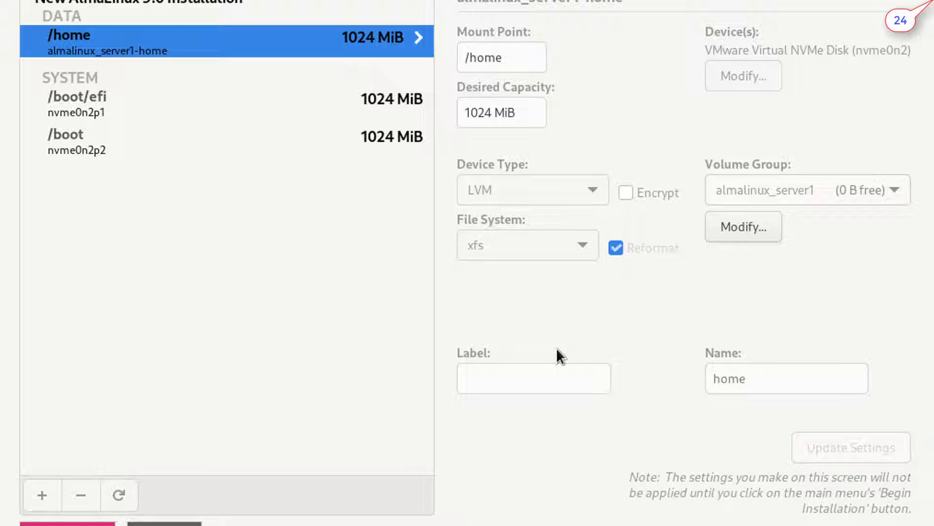
Start a new mount point with swap selected, ready for its capacity
click(41, 502)
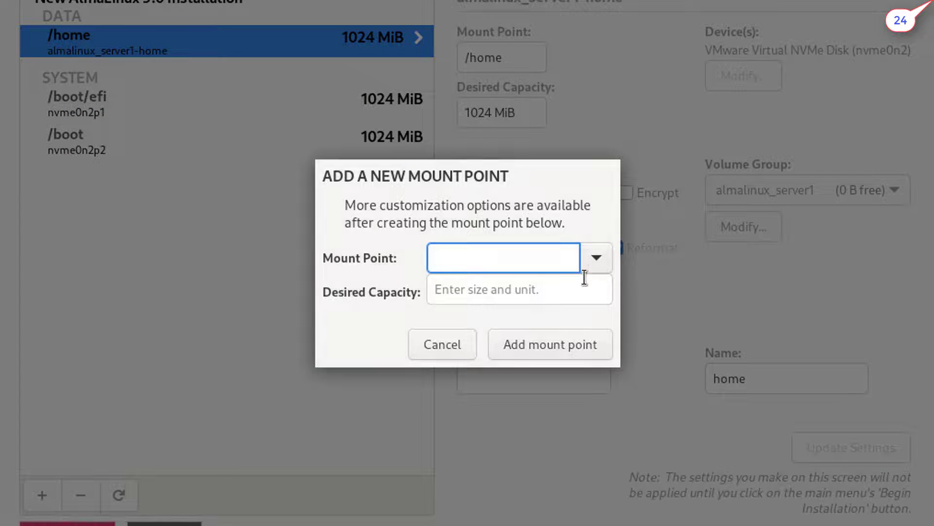
click(597, 258)
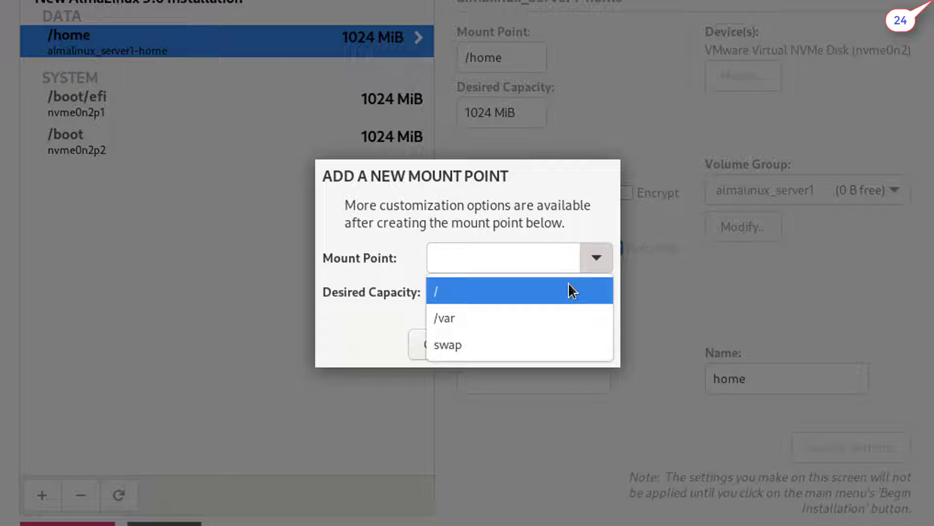
click(570, 346)
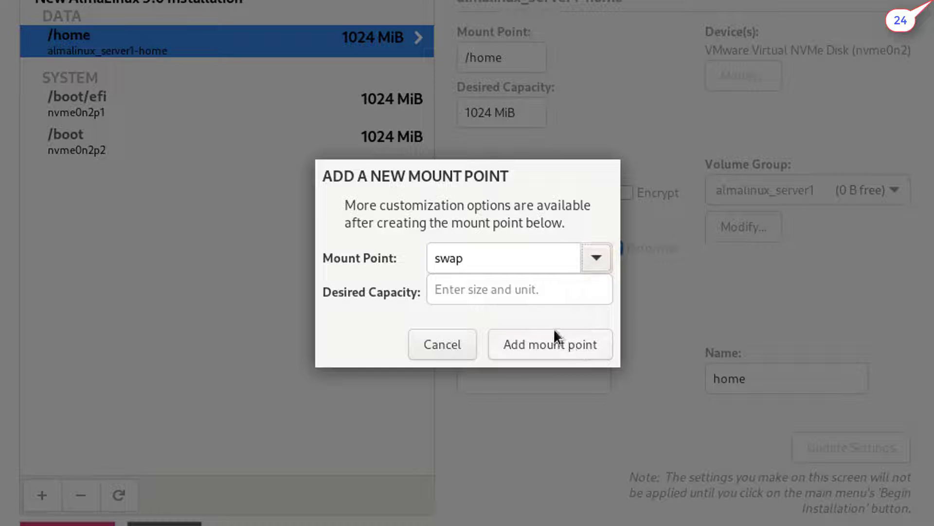
click(531, 285)
Create the 4096 MiB swap volume and switch /home's file system to ext4
text(4096)
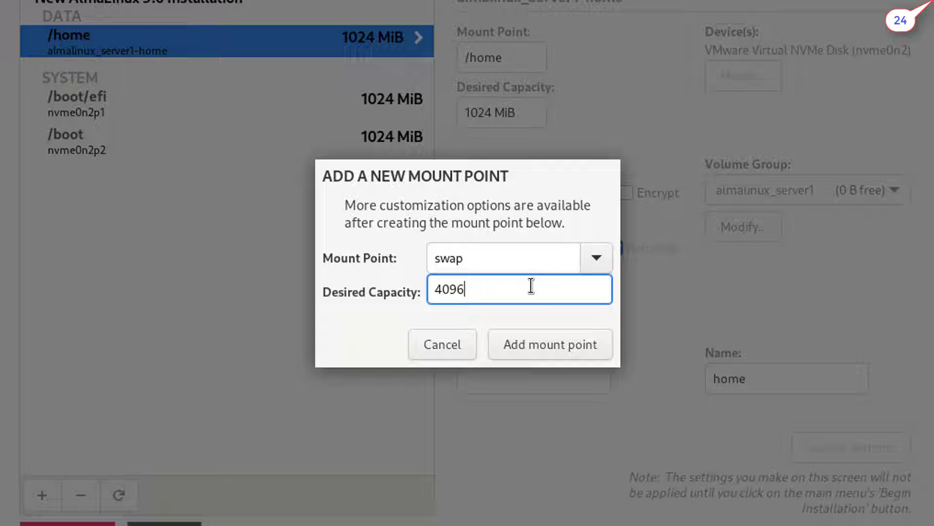
click(567, 340)
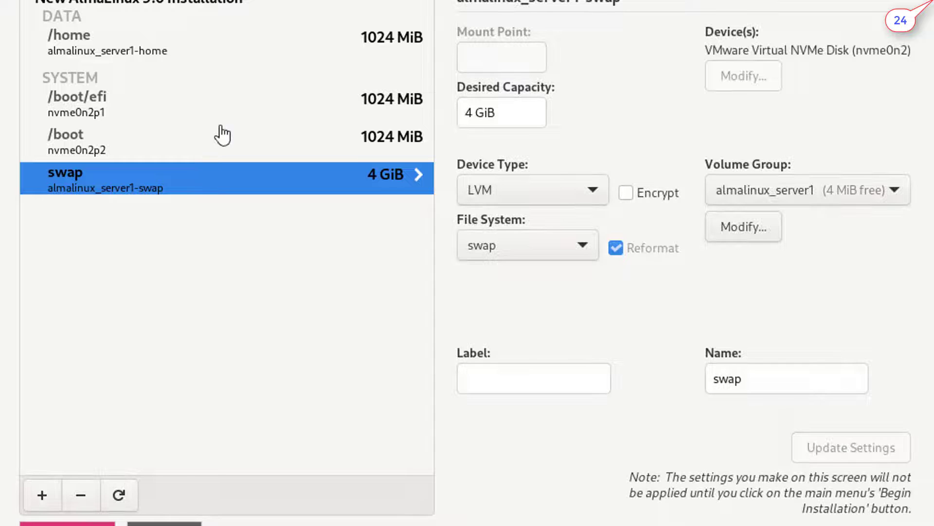
click(61, 43)
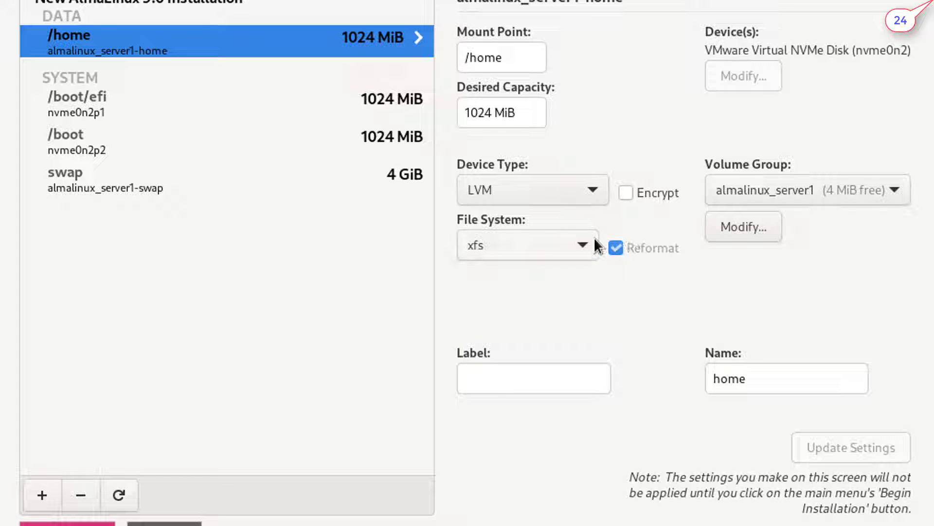
click(583, 246)
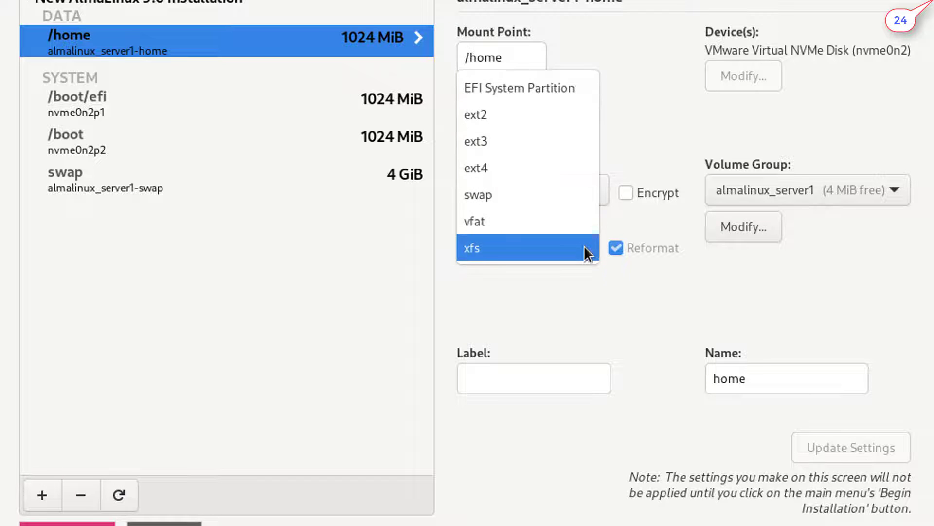
click(552, 165)
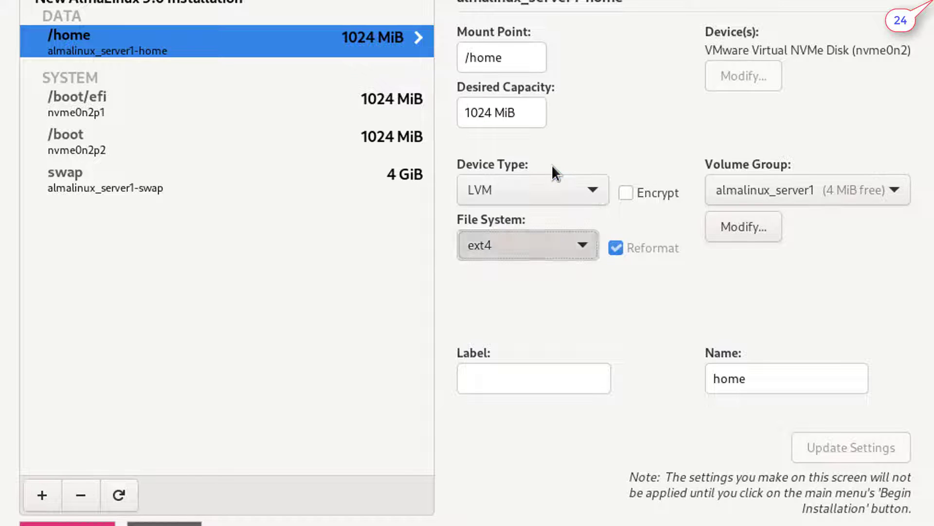
Add a 150 GiB / root mount point, leaving 42.99 GiB available
click(41, 495)
click(595, 254)
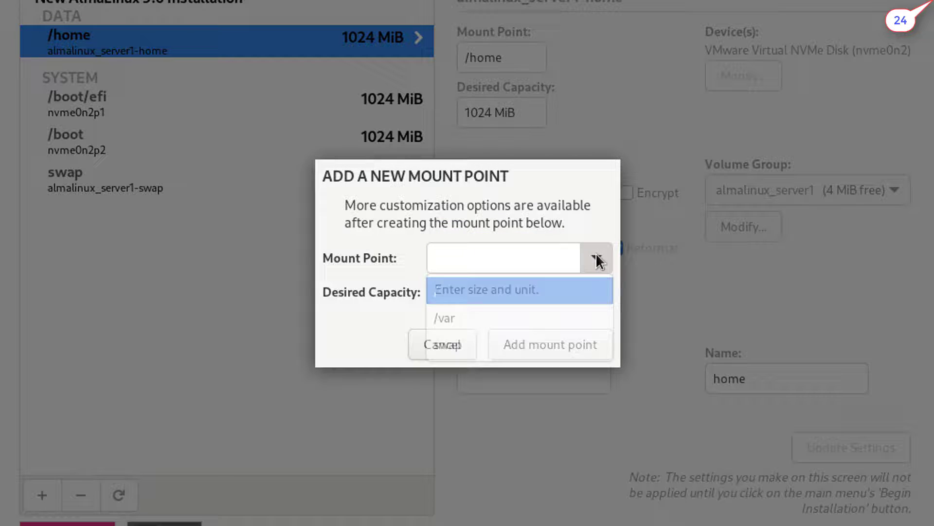
click(514, 293)
click(514, 292)
text(150 )
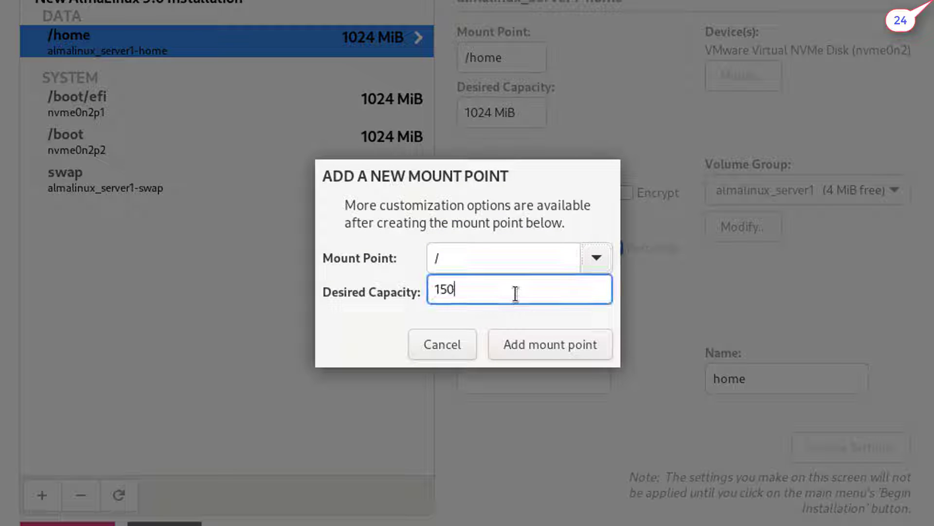
text(GiB)
click(551, 343)
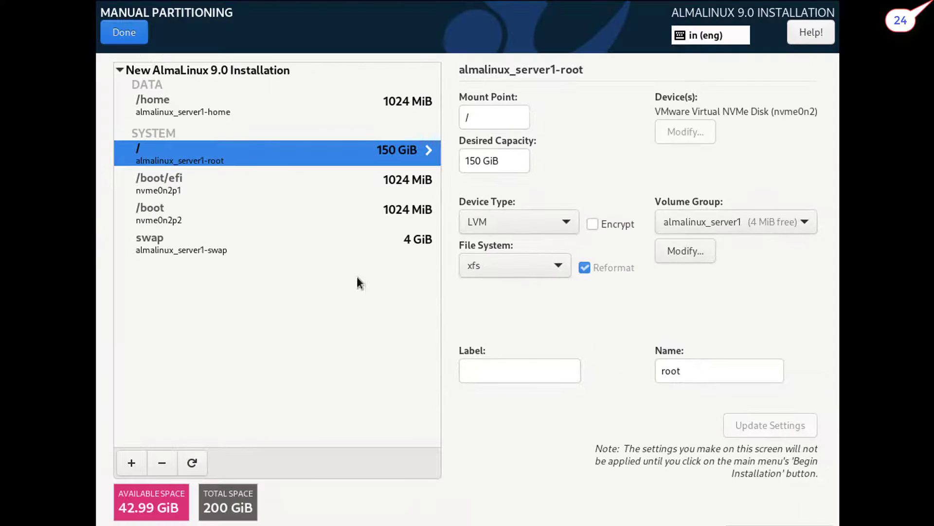
Accept the partitioning changes, install AlmaLinux 9.0 and reboot the machine
click(114, 29)
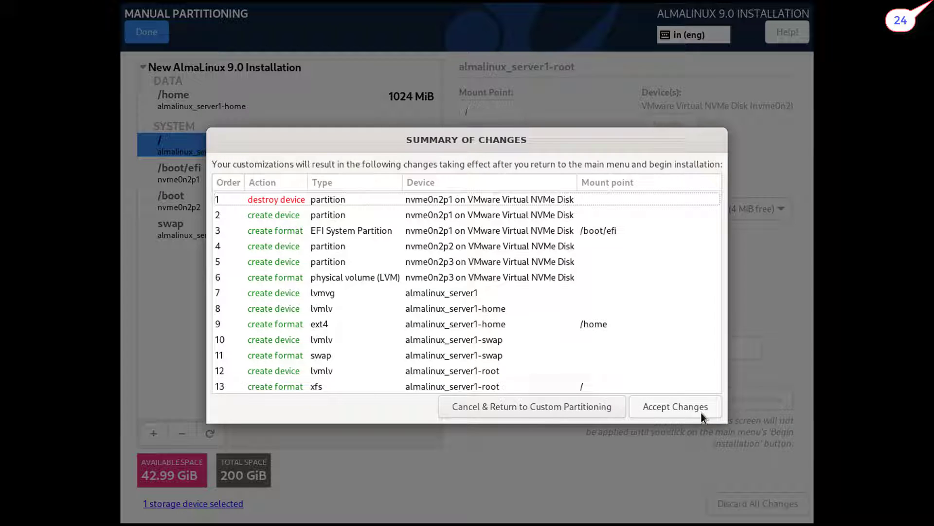
click(687, 405)
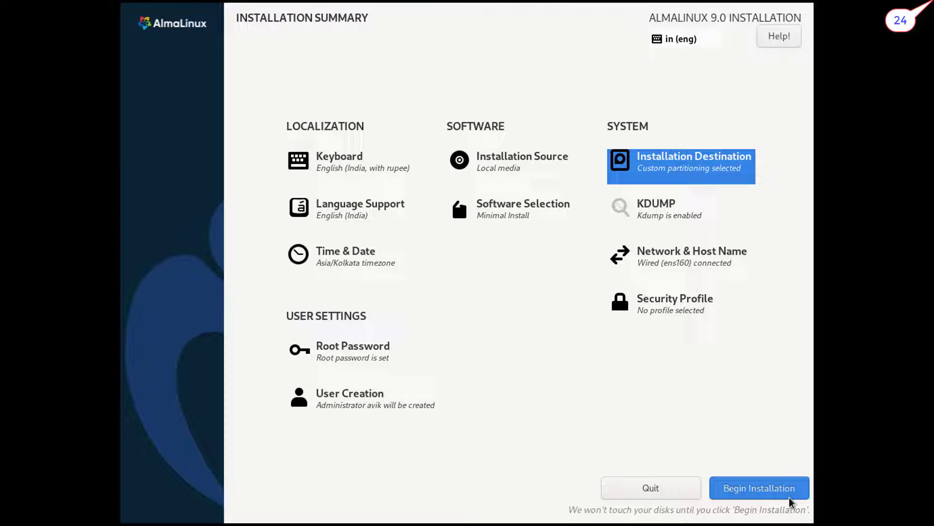
click(772, 488)
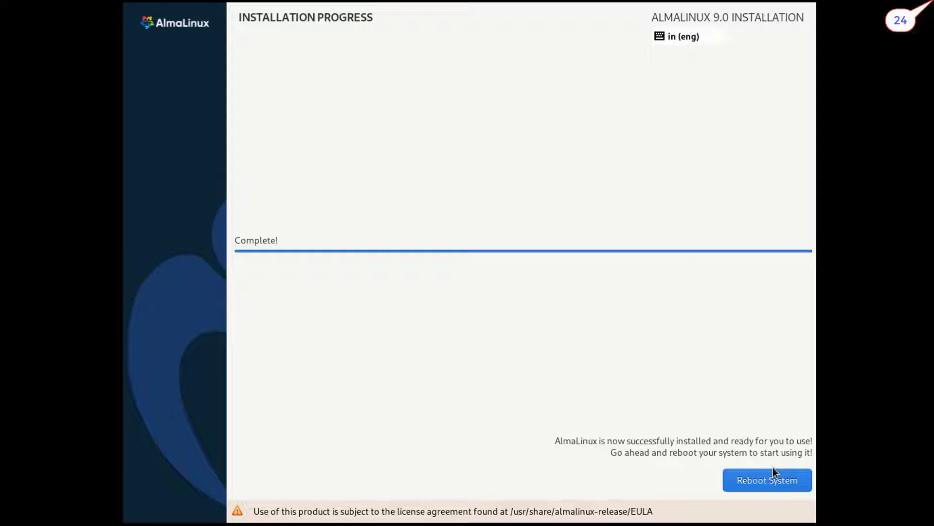
click(770, 483)
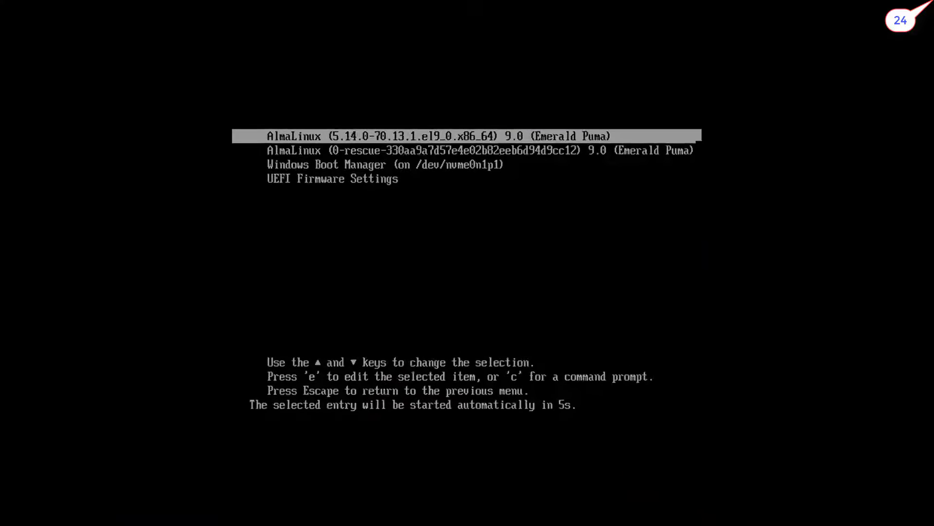
Boot Windows 11 from the Windows Boot Manager entry in GRUB
key(Down)
key(Down)
key(Down)
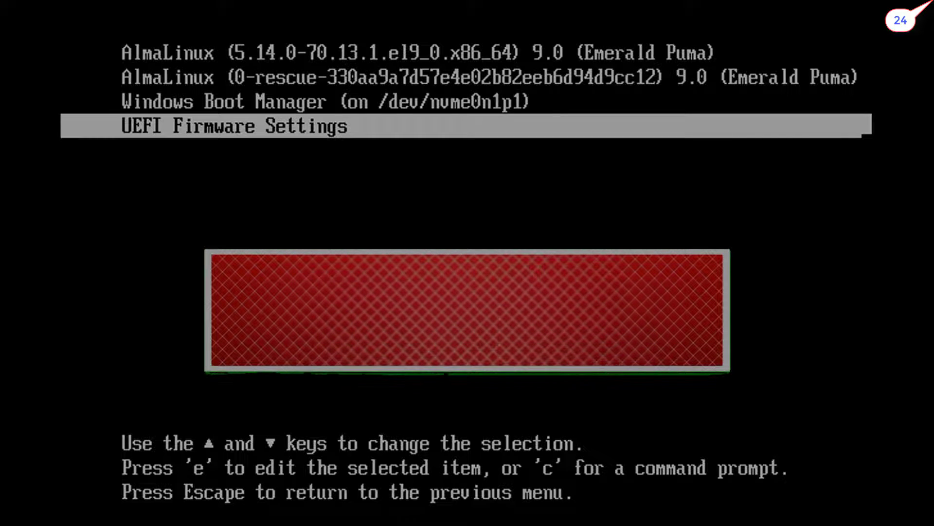
key(Up)
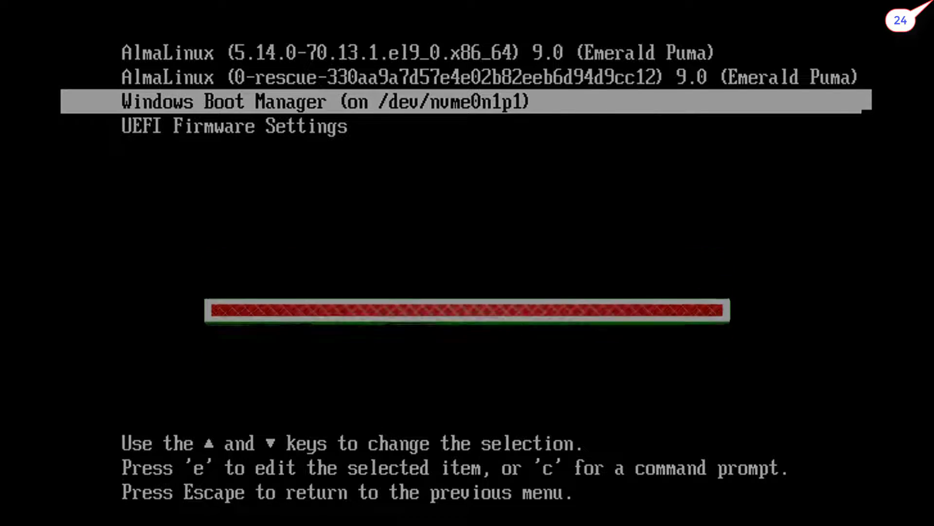
key(Return)
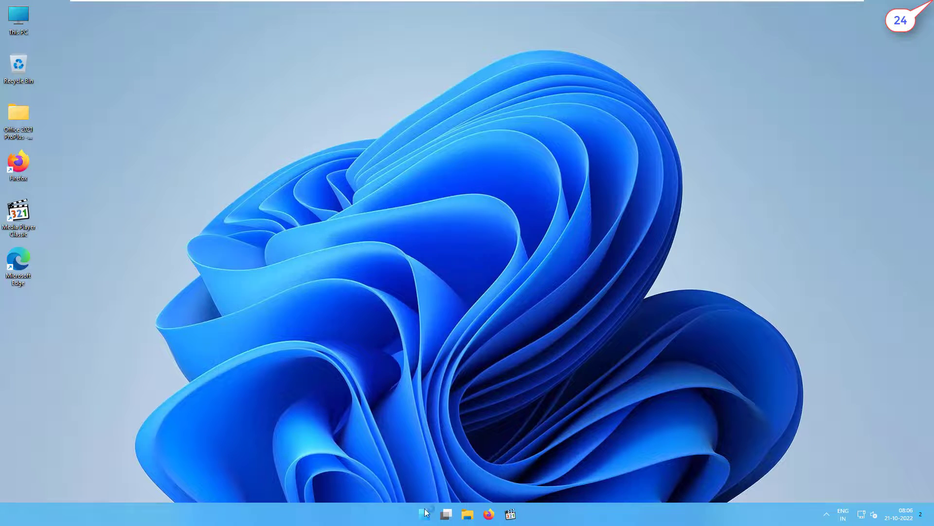
Restart Windows 11 from the Start menu to return to GRUB
click(424, 512)
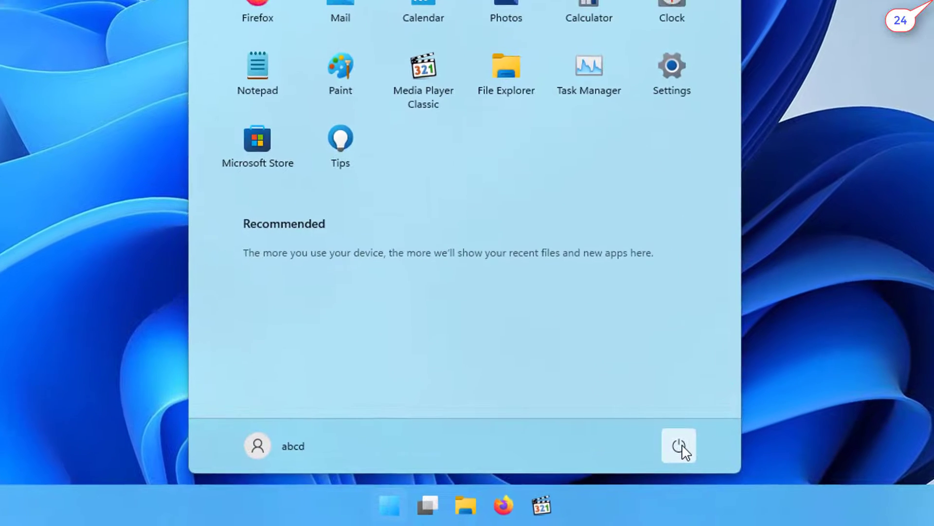
click(588, 481)
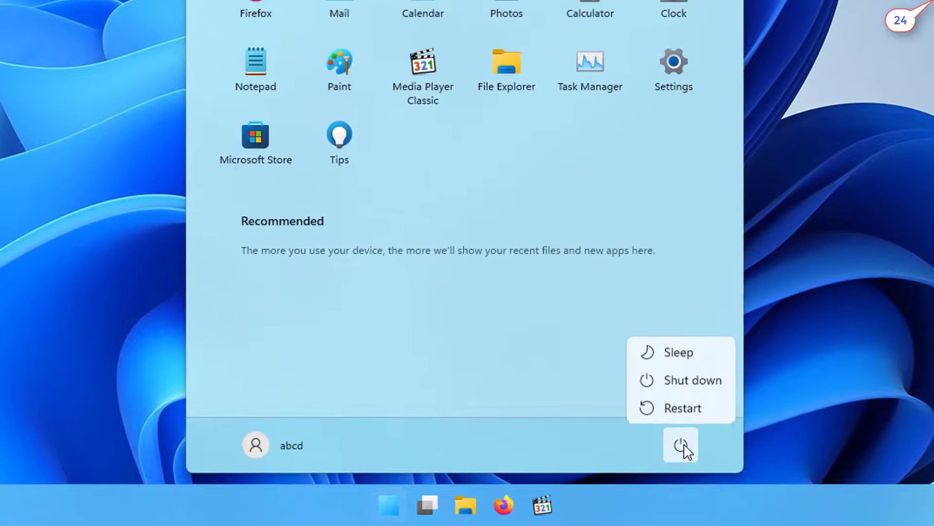
click(714, 411)
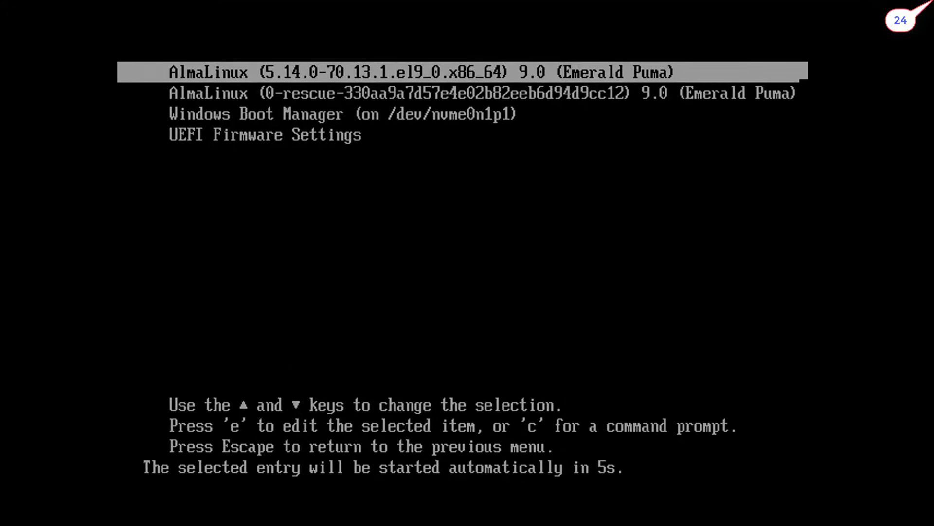
Boot the first AlmaLinux 9.0 kernel entry from the GRUB menu
key(Down)
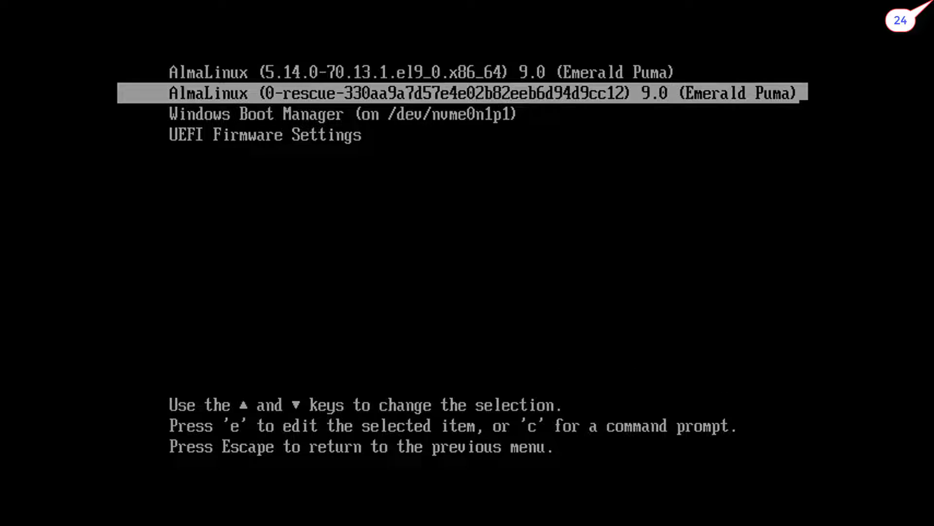
key(Up)
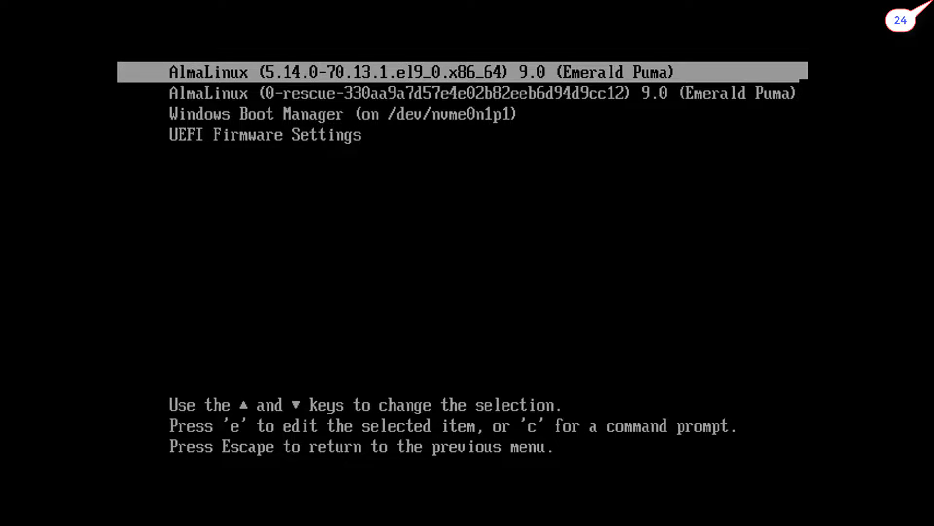
key(Return)
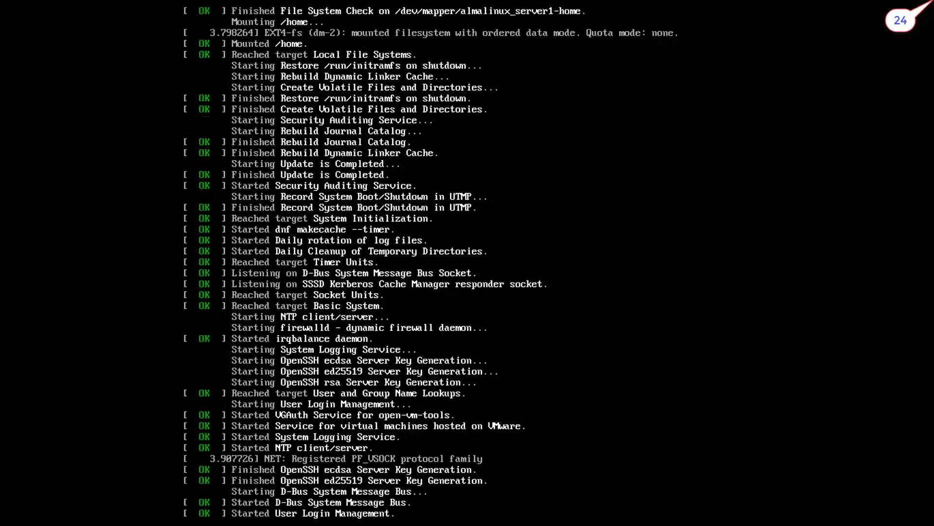
Log in to the AlmaLinux console as root
text(rver1 login: r)
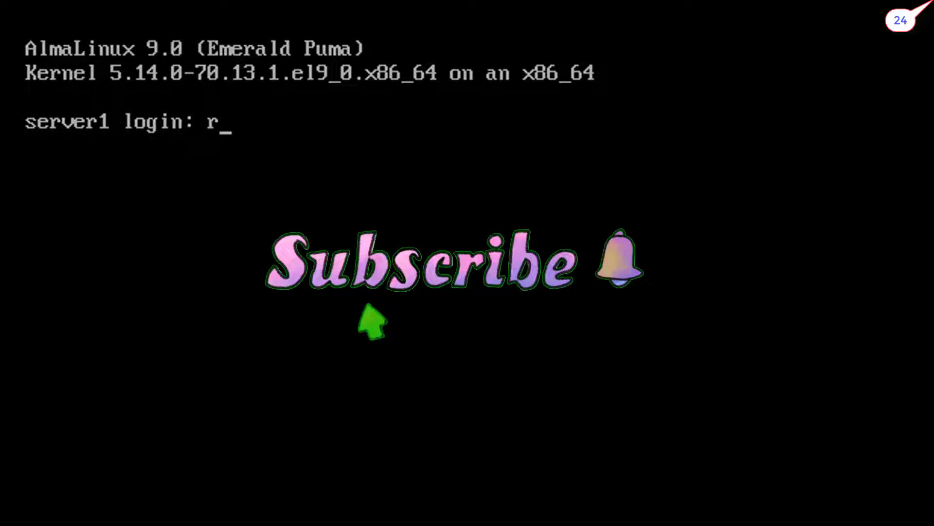
text(oot)
key(Return)
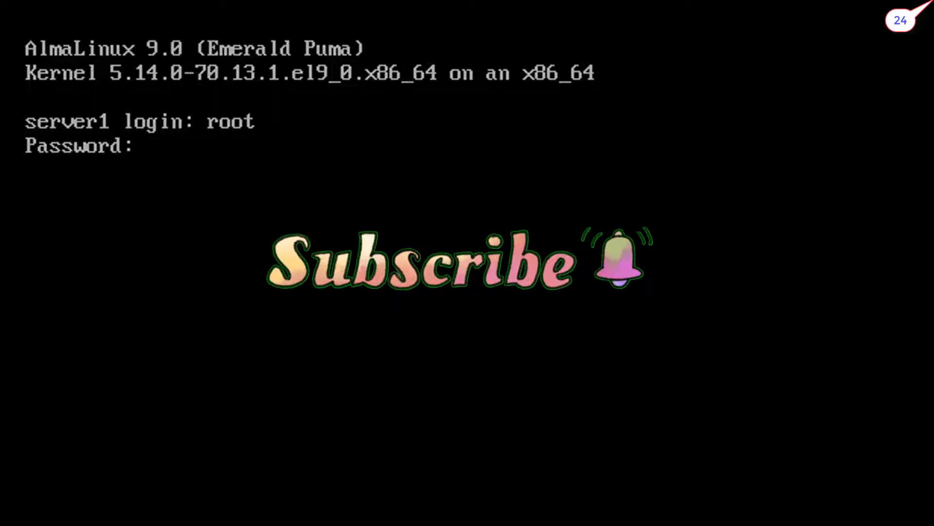
key(Return)
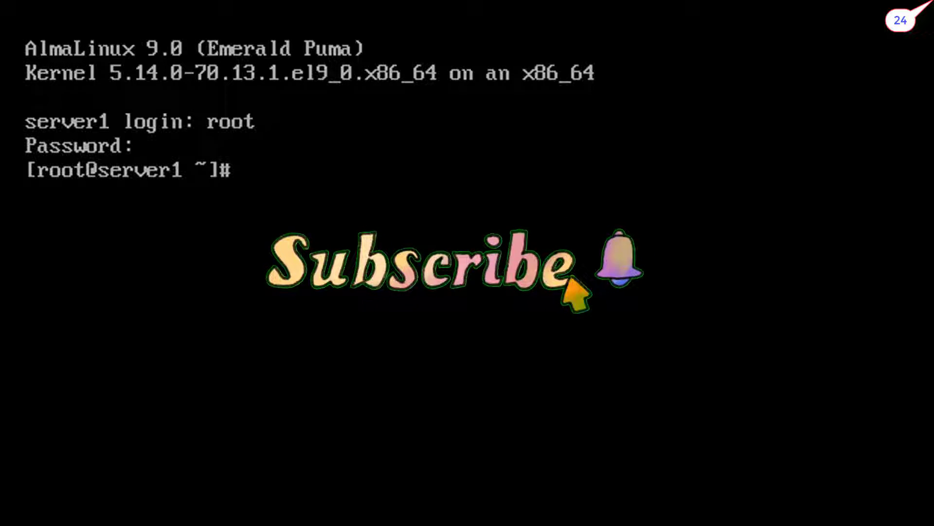
Run lsblk and df -hT to verify the partitions, then clear the screen
text(l)
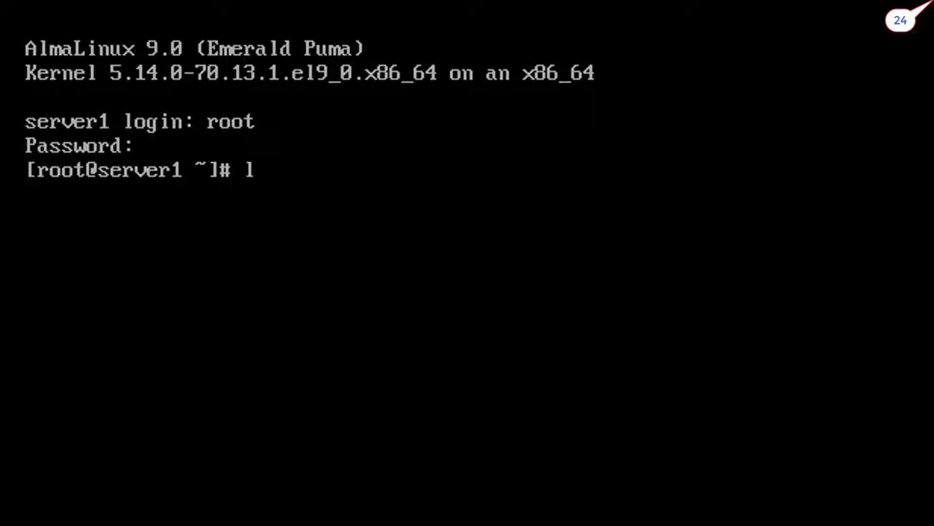
text(sblk)
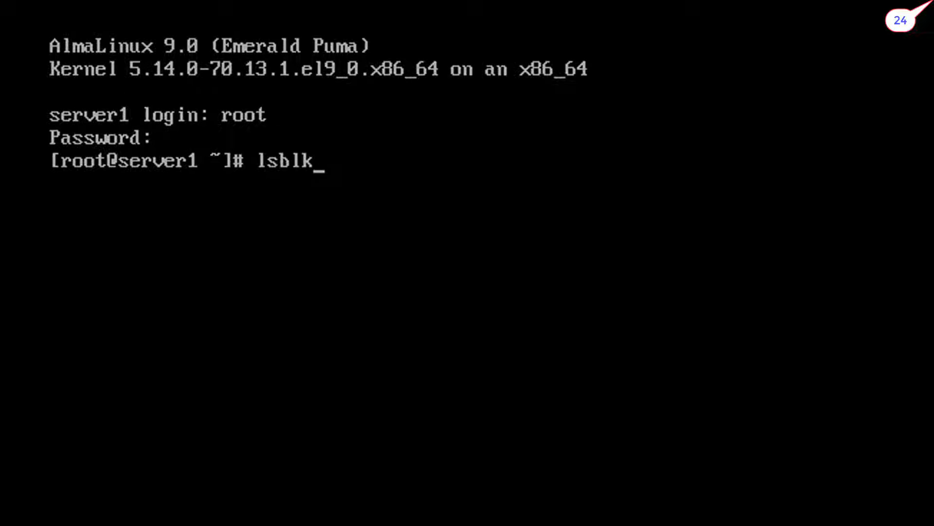
key(Return)
key(Return)
text(df )
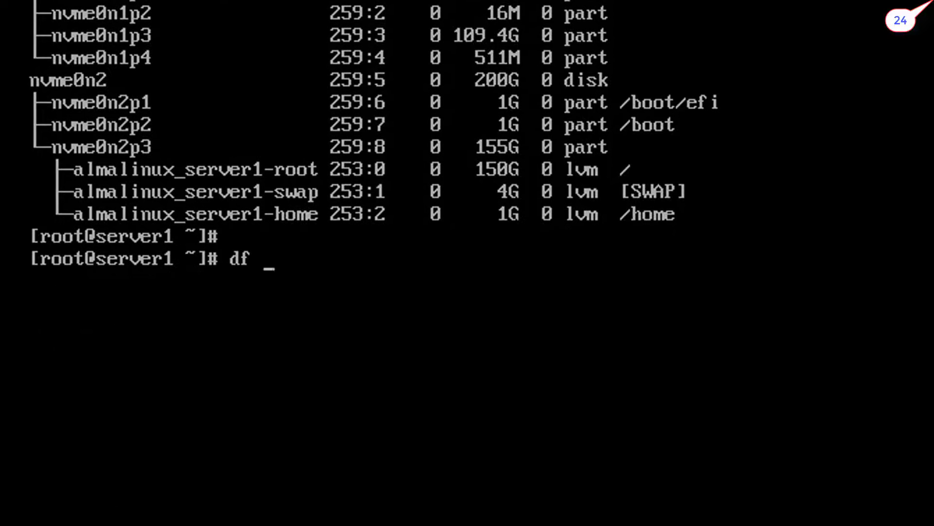
text(-hT)
key(Return)
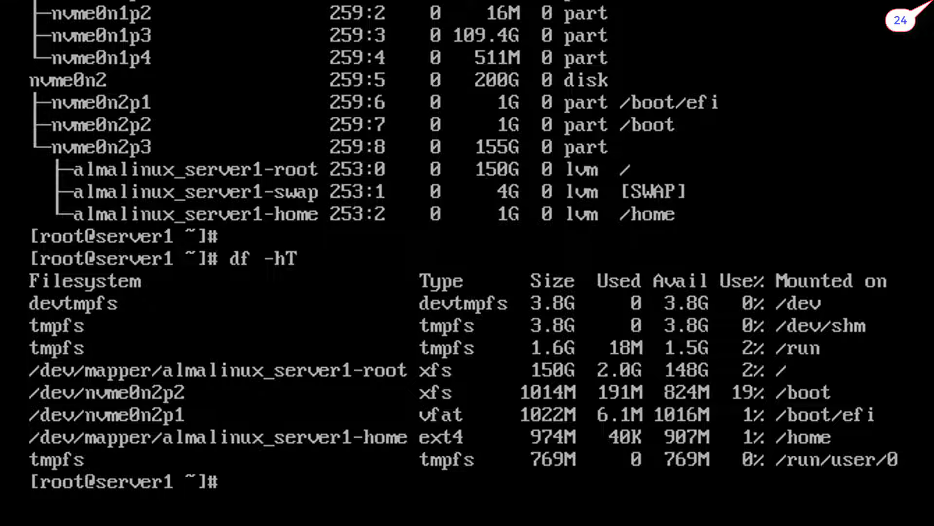
key(ctrl+l)
key(Return)
text(hos)
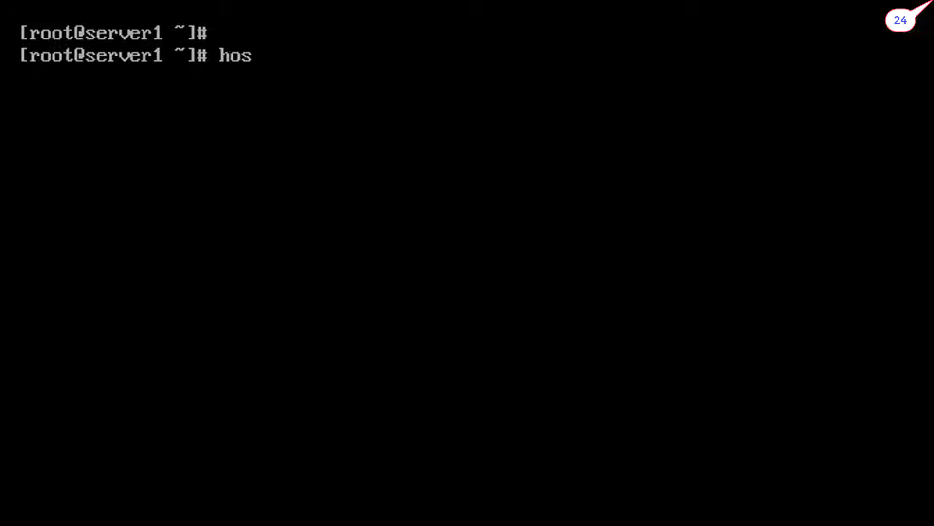
text(tnamectl)
Show host details with hostnamectl and print /etc/redhat-release showing AlmaLinux 9.0 (Emerald Puma)
key(Return)
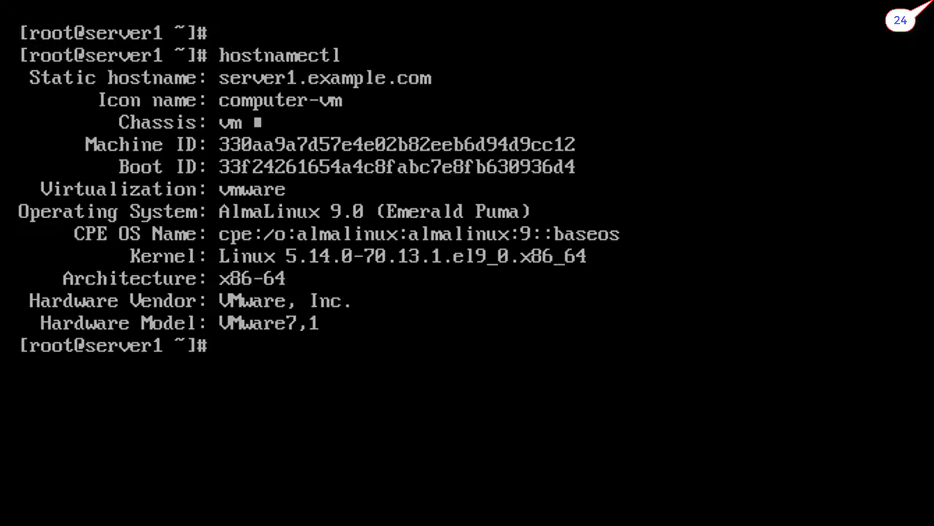
key(Return)
key(Return)
text(cat /)
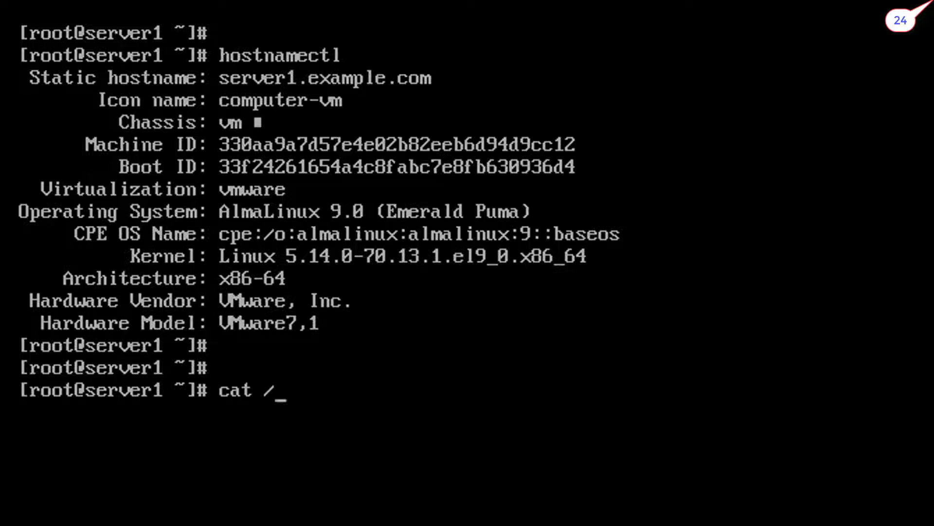
text(etc/red)
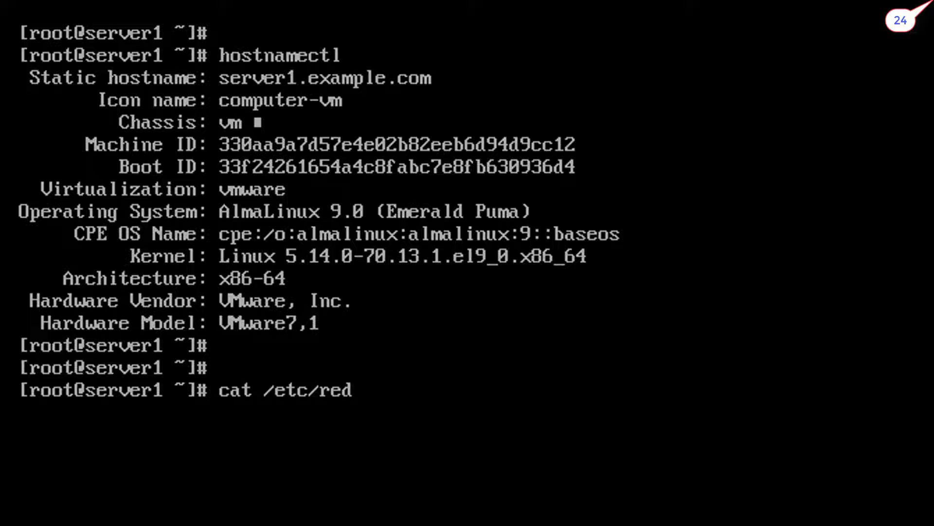
text(ha)
key(Tab)
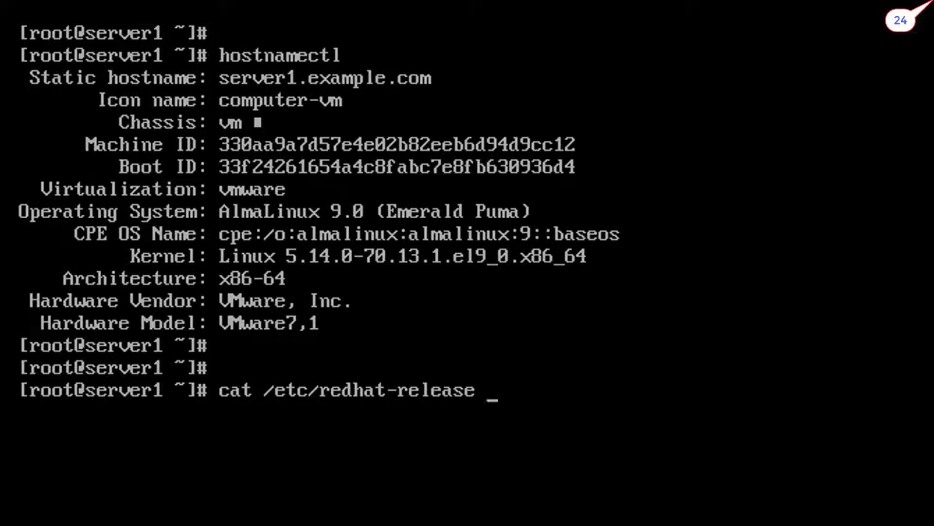
key(Return)
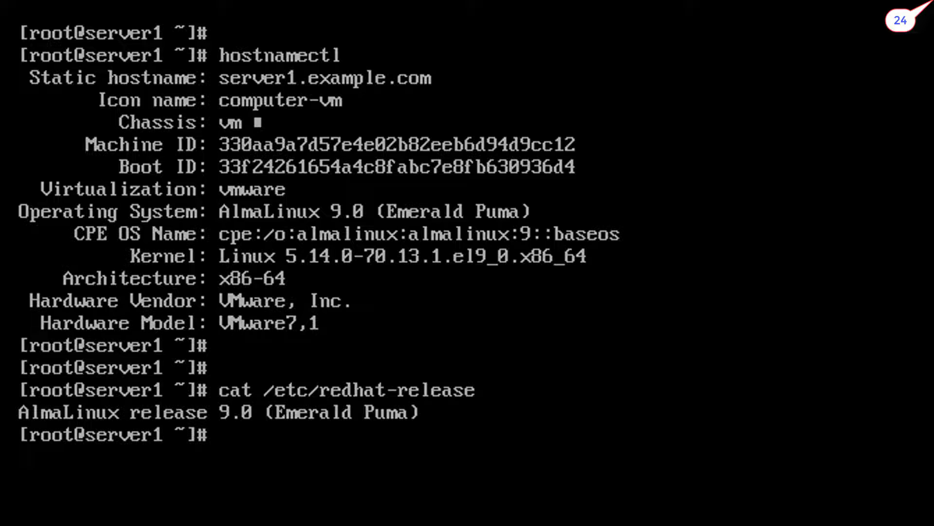